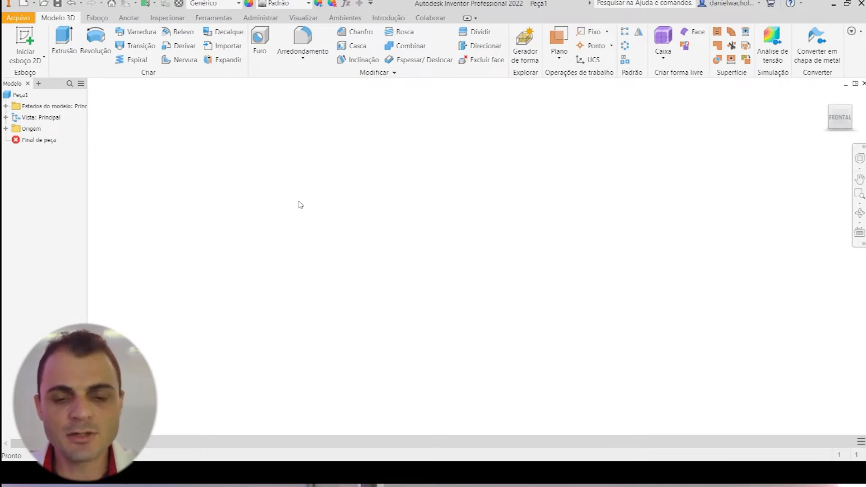
# Step: Start a 2D sketch on the XY plane
pyautogui.click(25, 43)
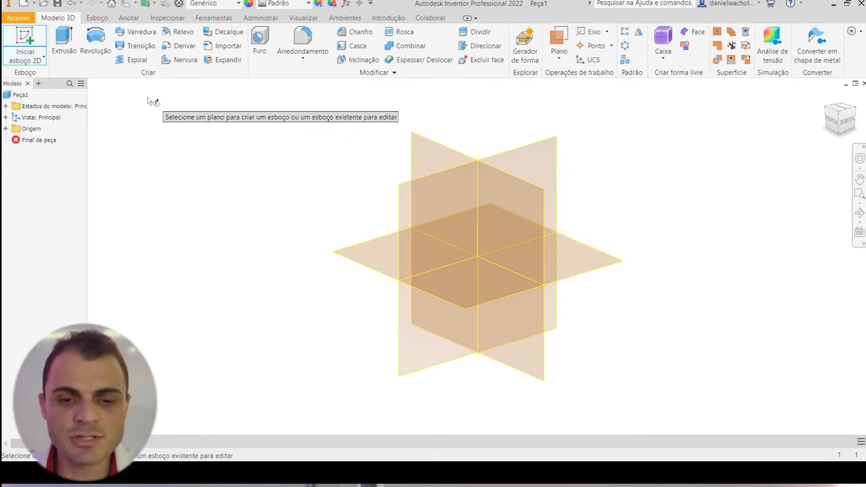
pyautogui.click(25, 58)
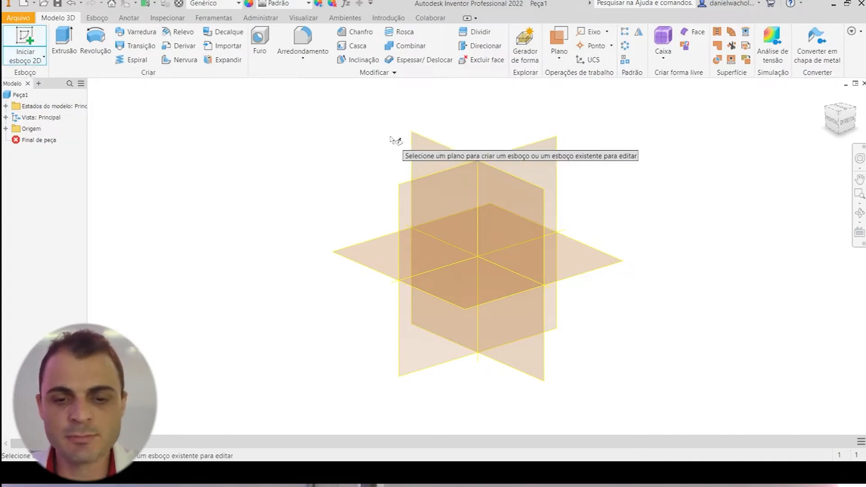
pyautogui.click(426, 148)
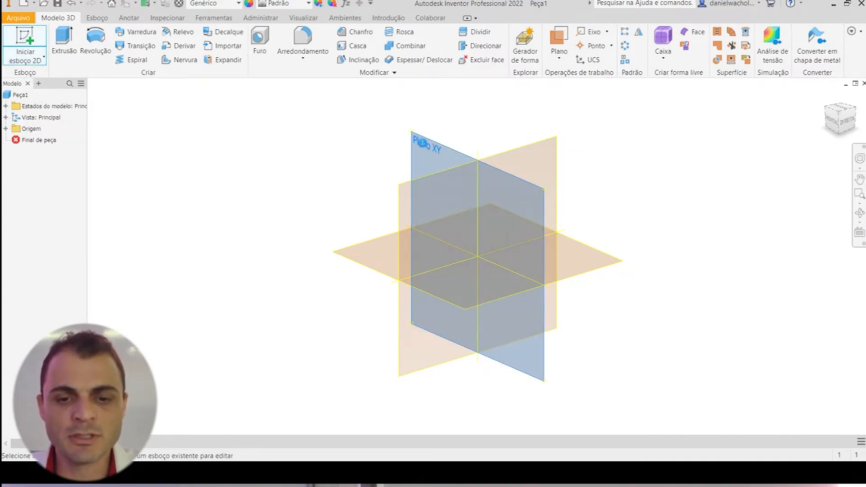
pyautogui.moveTo(561, 199); pyautogui.dragTo(434, 205, button='middle')
# Step: Draw a two-point rectangle about 9 mm wide and 7.8 mm high with its lower corner on the origin
pyautogui.click(160, 38)
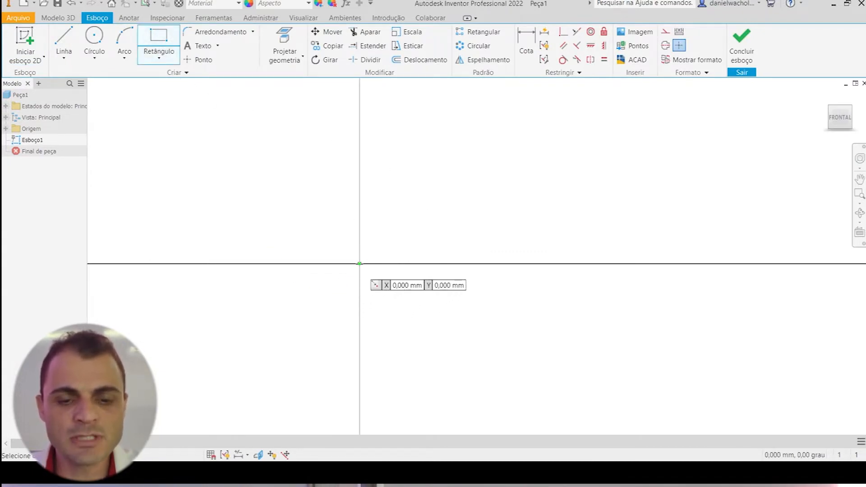
pyautogui.click(360, 264)
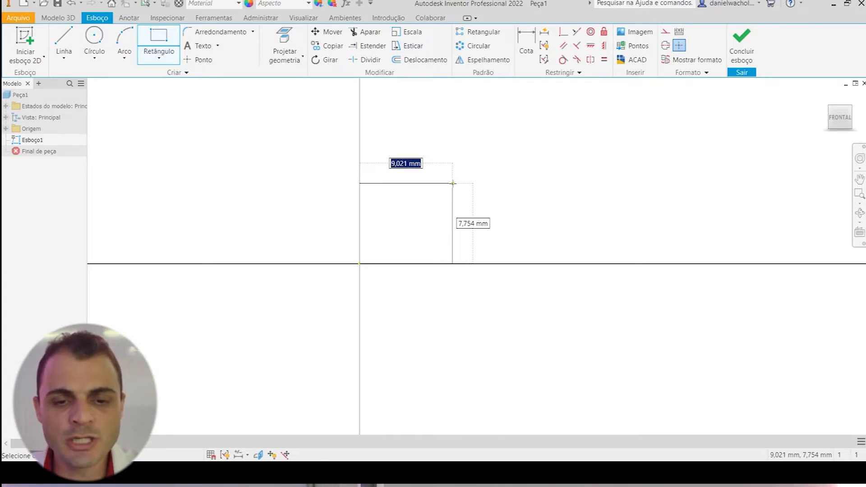
pyautogui.click(453, 183)
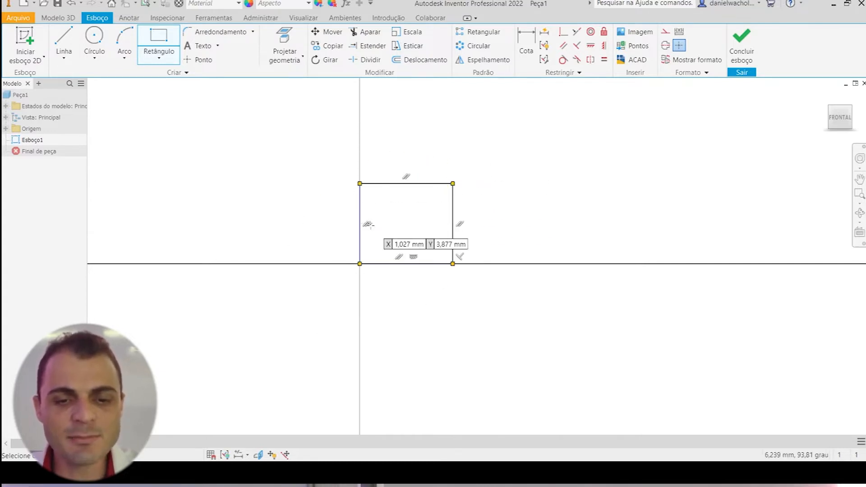
pyautogui.press('Escape')
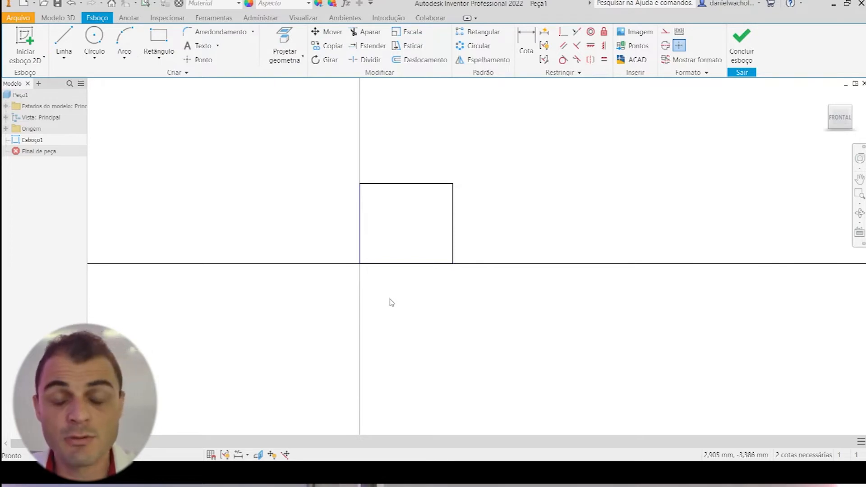
# Step: Convert the rectangle's bottom edge to a centerline
pyautogui.click(403, 263)
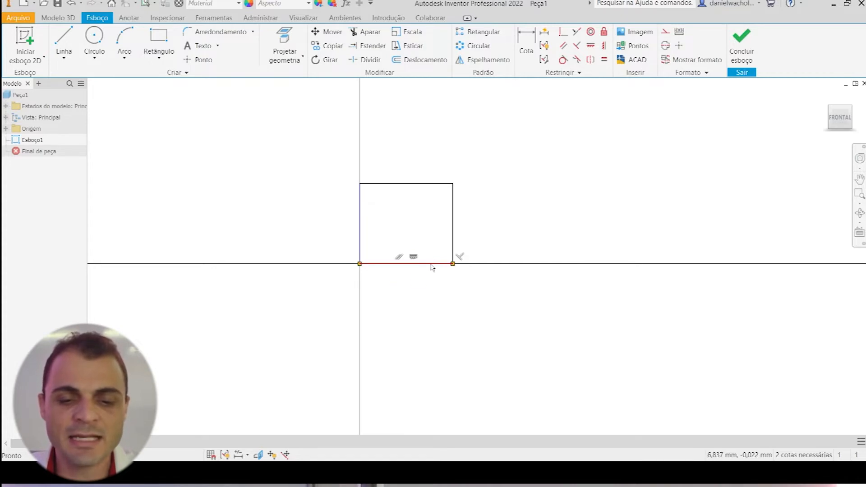
pyautogui.click(414, 264)
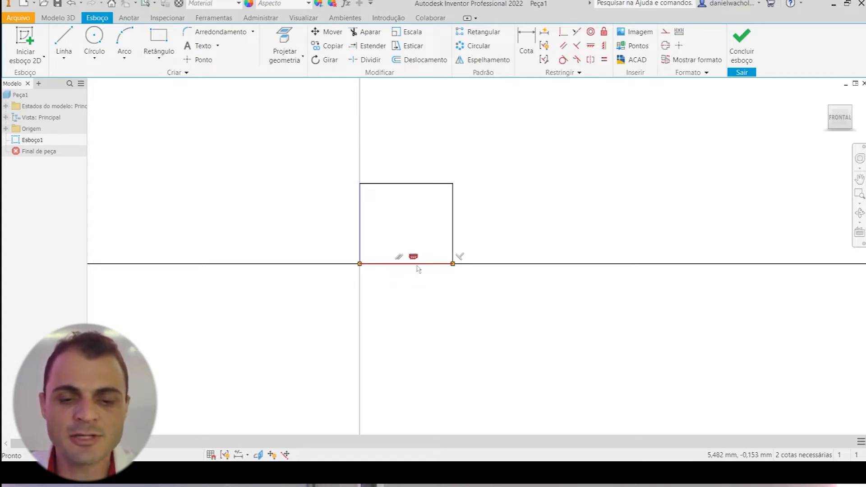
pyautogui.click(666, 46)
pyautogui.click(515, 282)
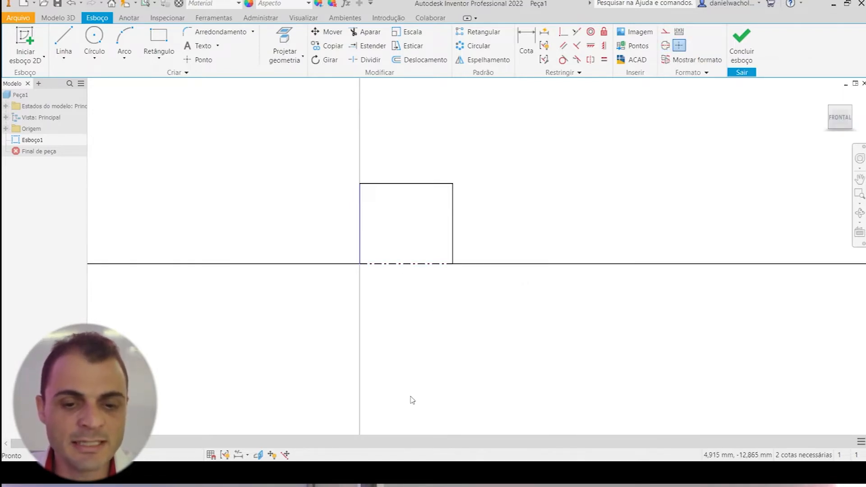
# Step: Dimension the diameter between the rectangle's top edge and the centerline, entering 28 mm from the reference drawing
pyautogui.click(526, 43)
pyautogui.click(396, 184)
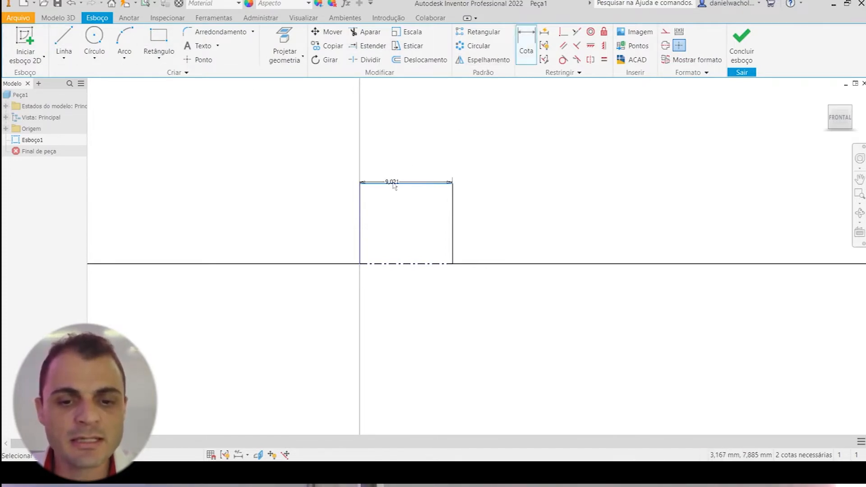
pyautogui.click(396, 265)
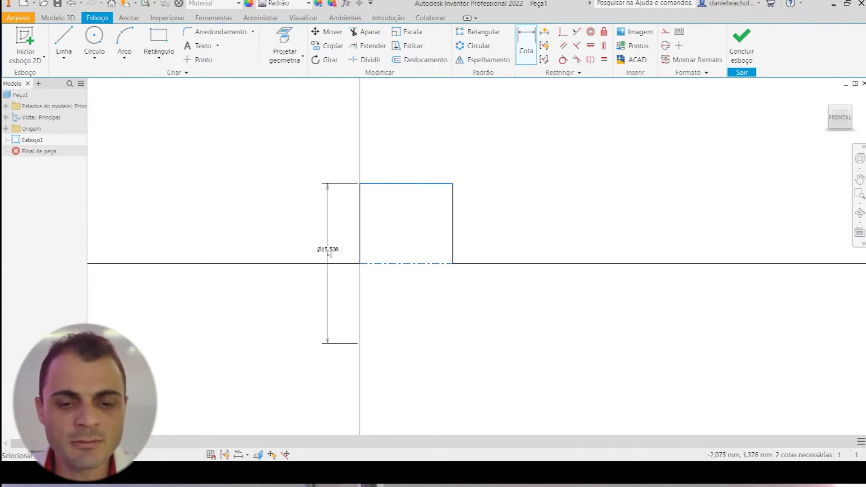
pyautogui.click(318, 251)
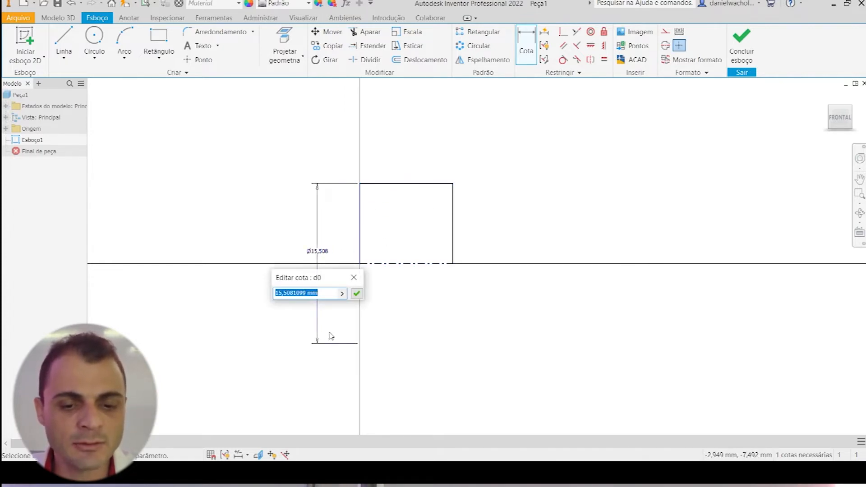
pyautogui.hotkey('alt', 'Tab')
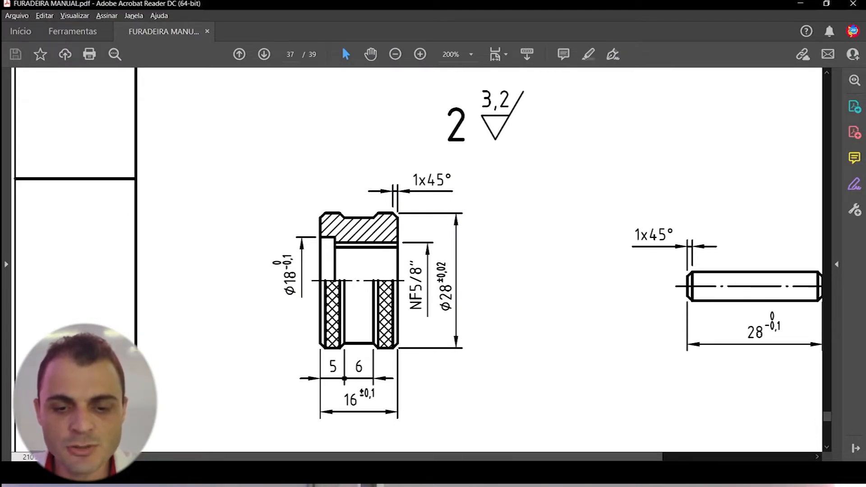
pyautogui.hotkey('alt', 'Tab')
pyautogui.write('2')
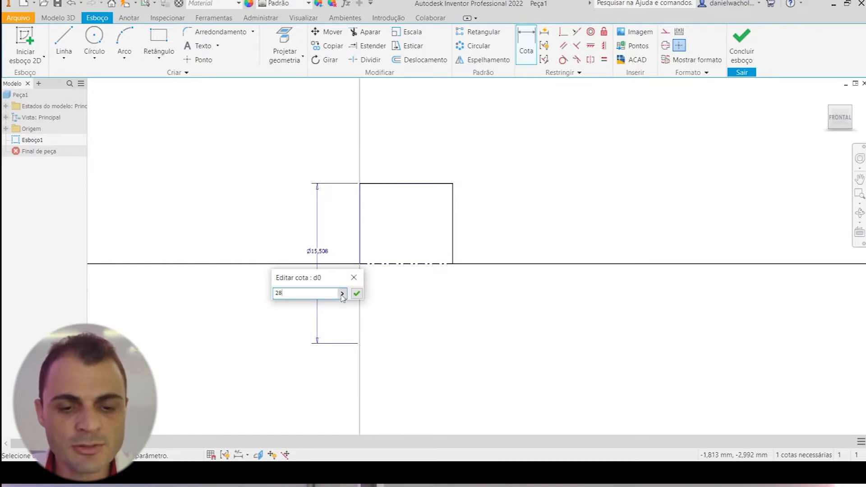
# Step: Give the 28 mm diameter dimension a symmetric (Simétrico) tolerance of ±0.02 mm as in the reference drawing
pyautogui.click(342, 294)
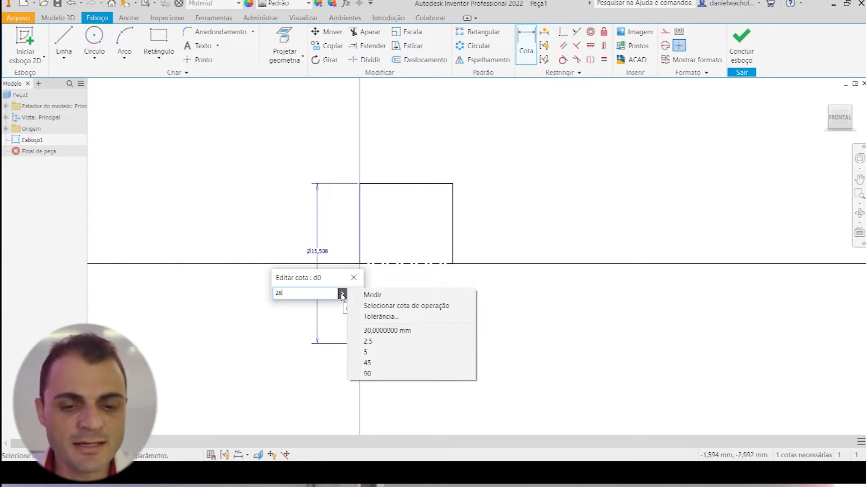
pyautogui.click(371, 316)
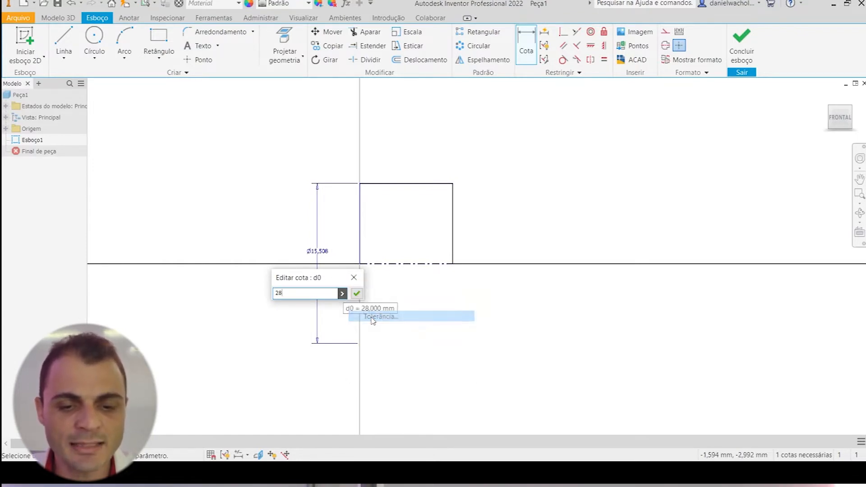
pyautogui.click(114, 193)
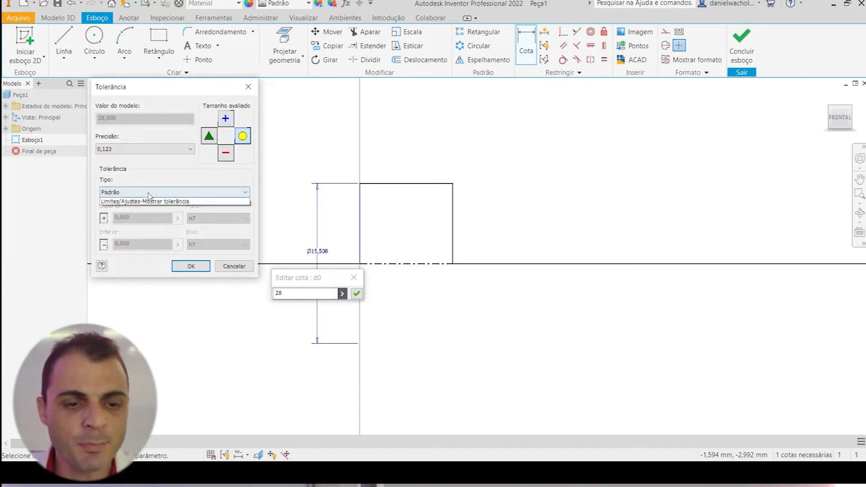
pyautogui.click(151, 206)
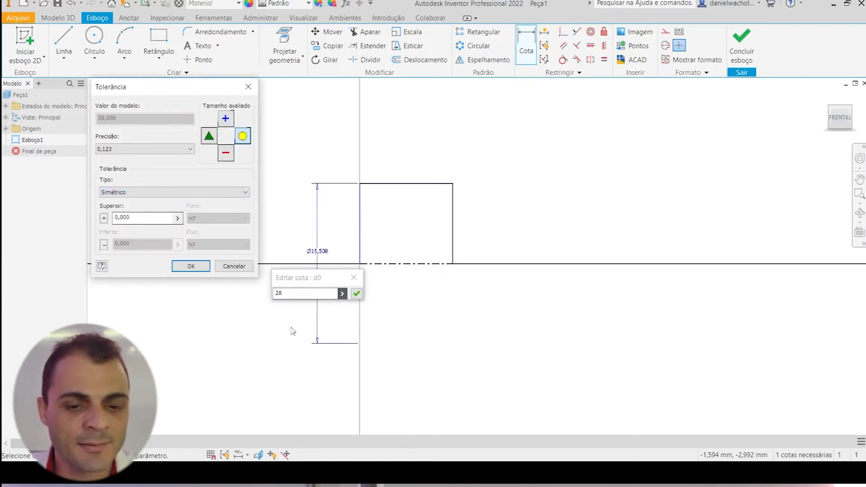
pyautogui.hotkey('alt', 'Tab')
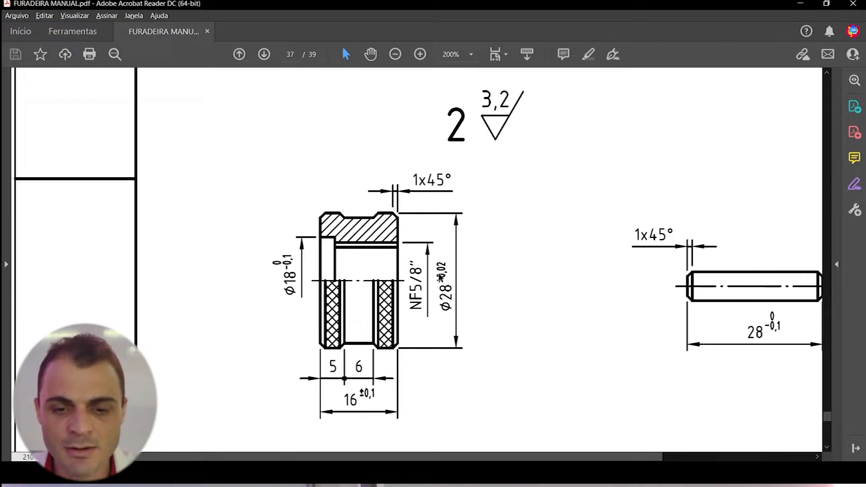
pyautogui.hotkey('alt', 'Tab')
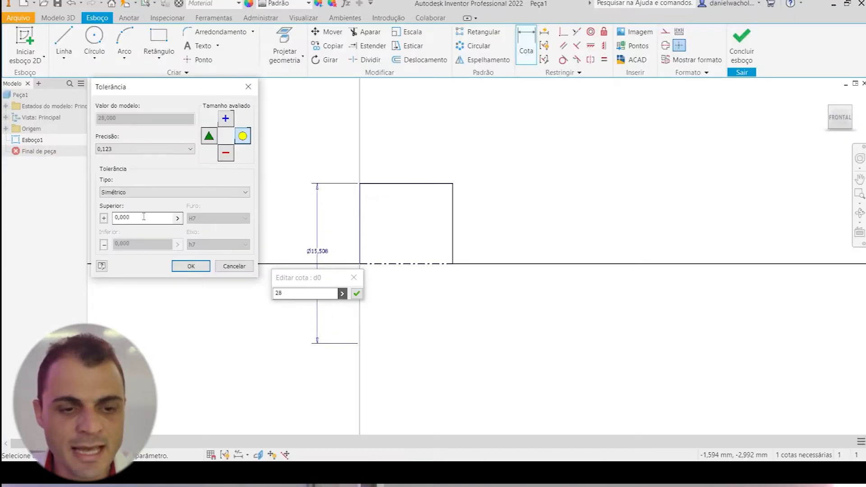
pyautogui.moveTo(130, 218); pyautogui.dragTo(125, 221)
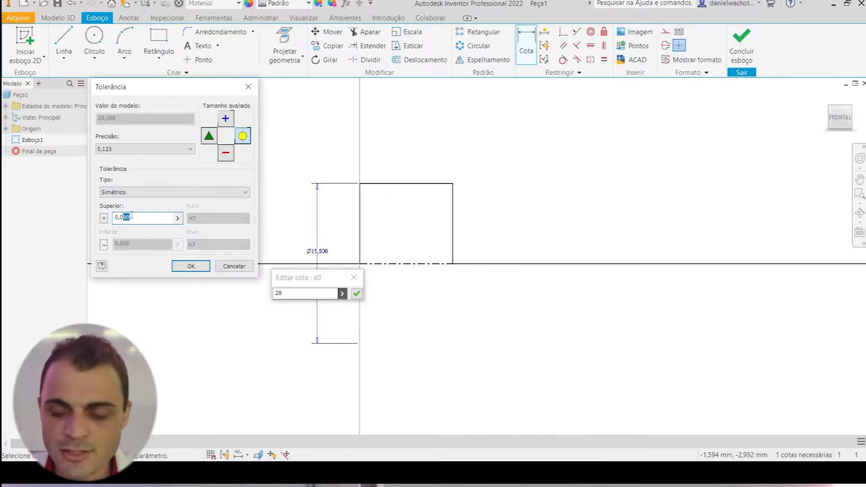
pyautogui.click(190, 270)
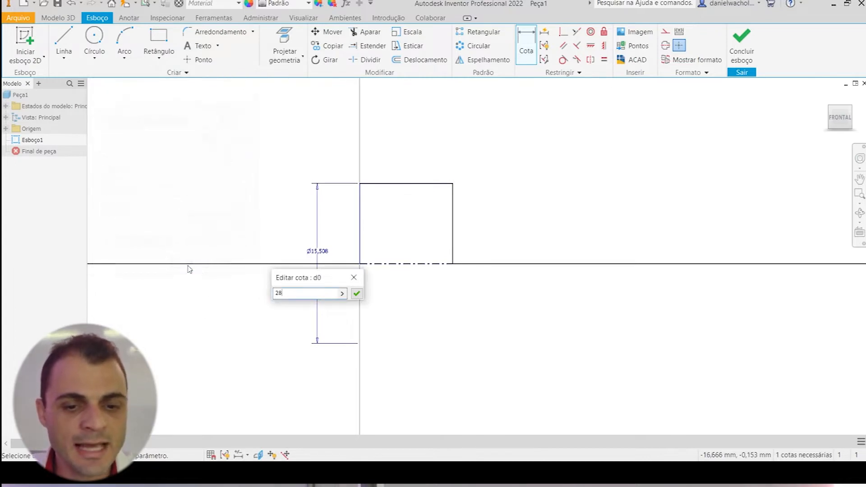
pyautogui.click(358, 296)
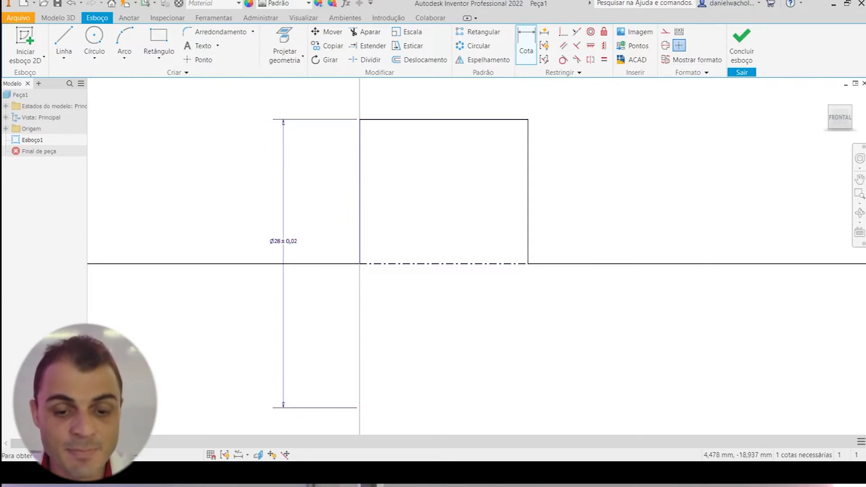
# Step: Dimension the rectangle's top edge with a length of 16 mm according to the reference drawing
pyautogui.hotkey('alt', 'Tab')
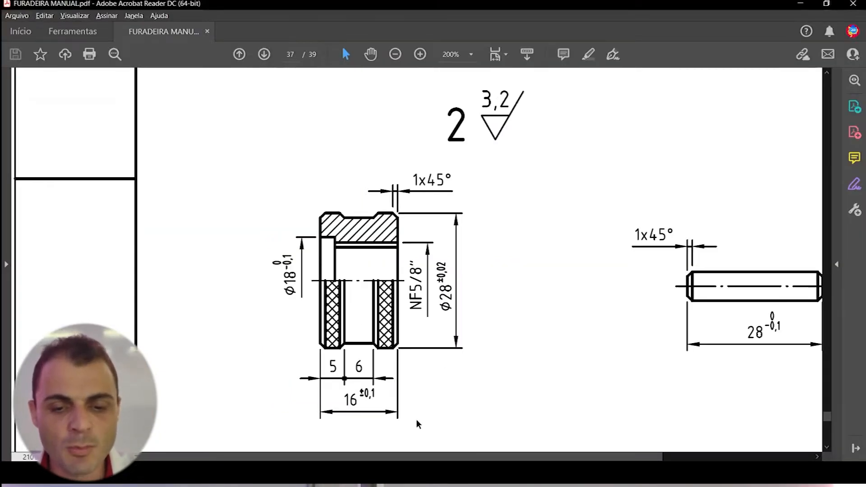
pyautogui.hotkey('alt', 'Tab')
pyautogui.click(439, 120)
pyautogui.click(437, 104)
pyautogui.write('16')
pyautogui.press('Return')
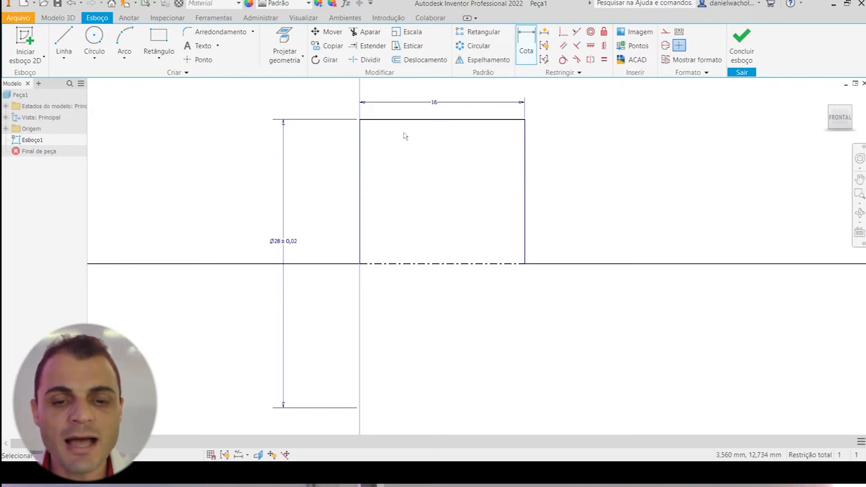
# Step: Draw a small groove rectangle about 1.8 mm deep downward from the profile's top edge
pyautogui.click(159, 38)
pyautogui.click(384, 120)
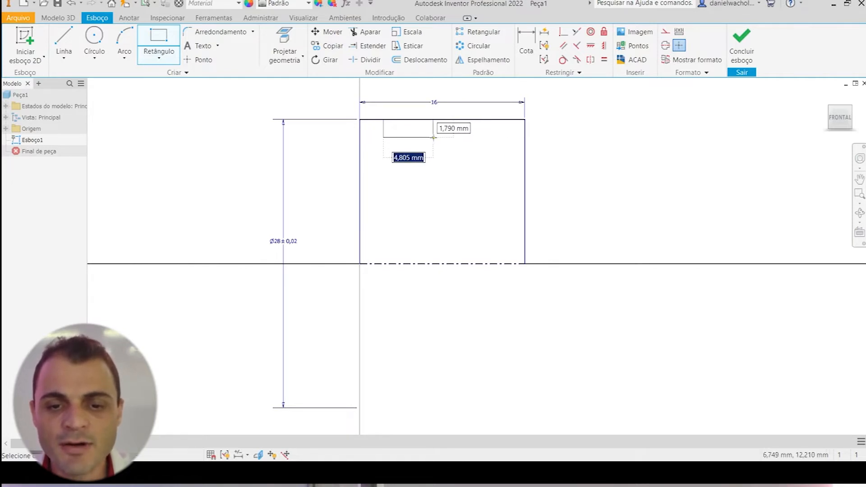
pyautogui.click(442, 137)
pyautogui.press('Escape')
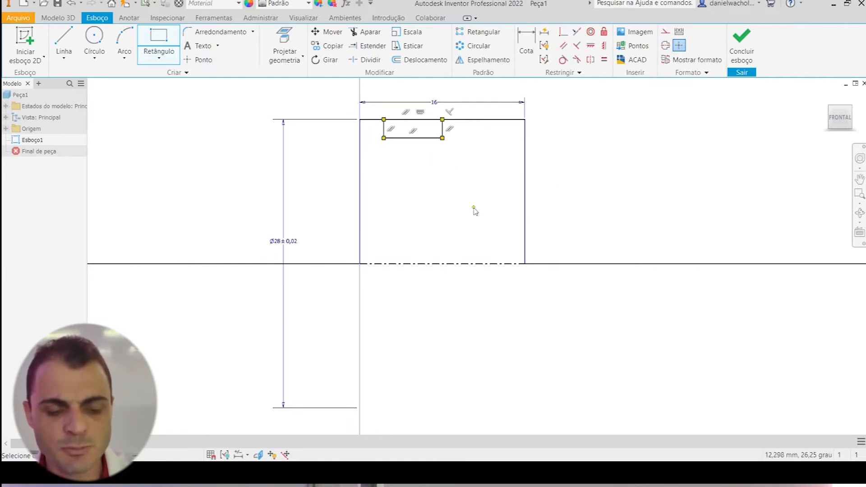
pyautogui.moveTo(464, 161); pyautogui.dragTo(465, 172, button='middle')
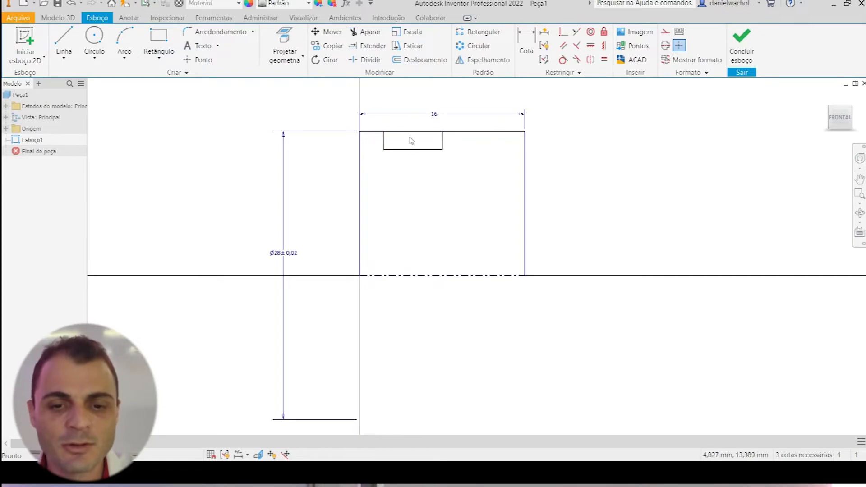
# Step: Center the groove on the profile by making its top-edge midpoint coincident with the midpoint of the profile's top edge
pyautogui.click(480, 472)
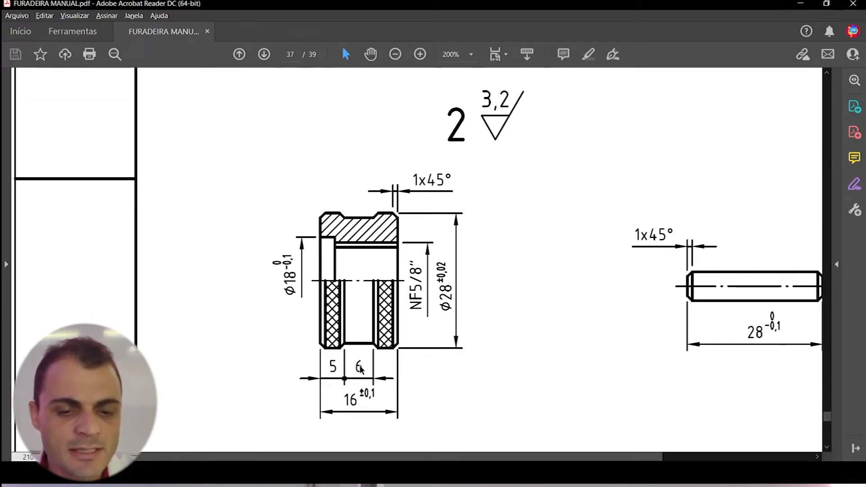
pyautogui.hotkey('alt', 'Tab')
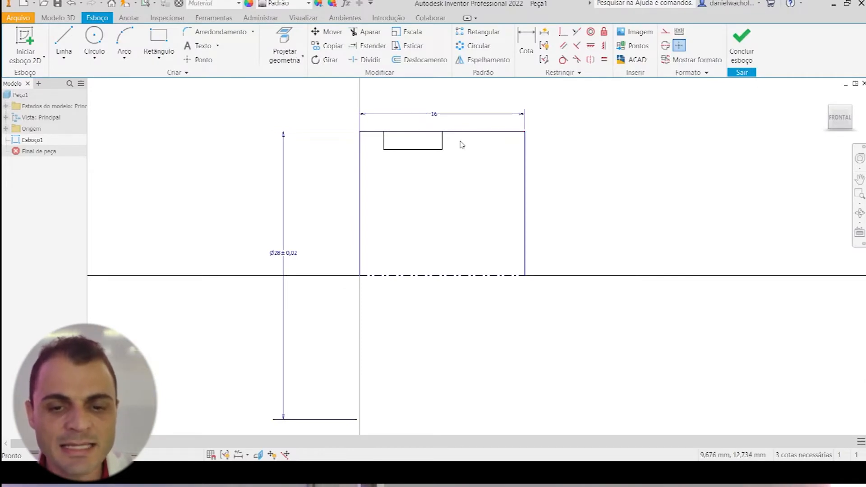
pyautogui.click(563, 33)
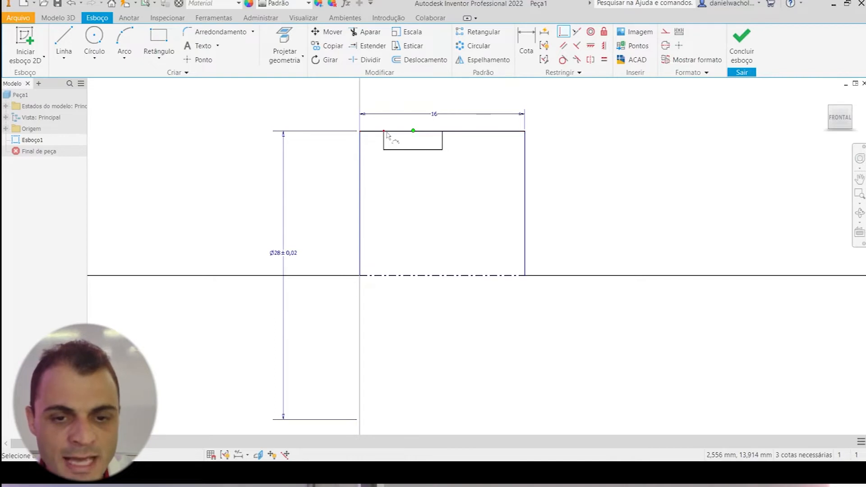
pyautogui.scroll(-5, 463, 126)
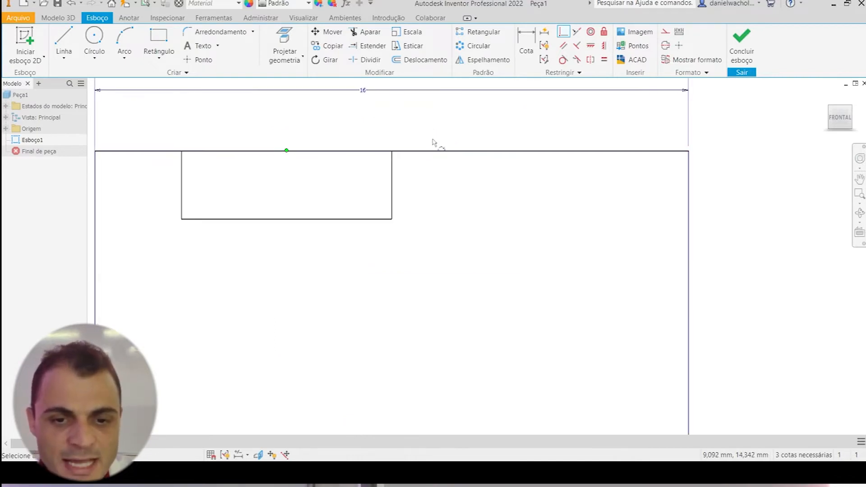
pyautogui.click(395, 154)
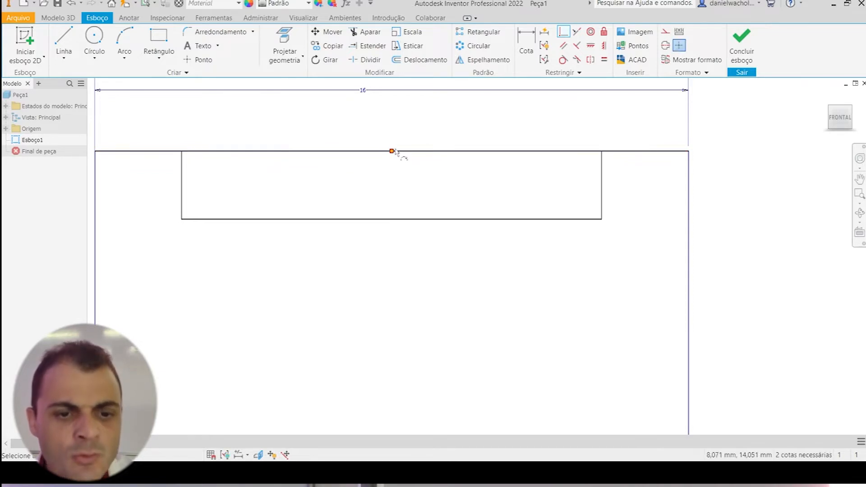
pyautogui.scroll(-2, 392, 150)
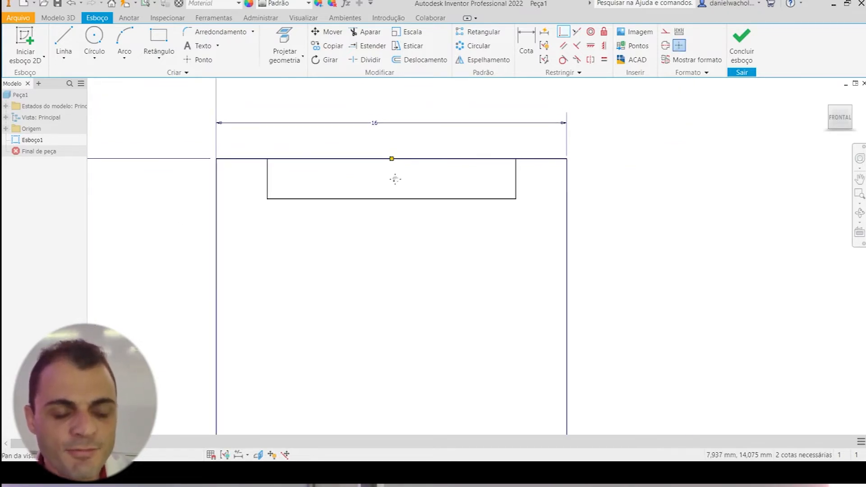
# Step: Narrow the centred groove rectangle by moving its side edge inward
pyautogui.press('Escape')
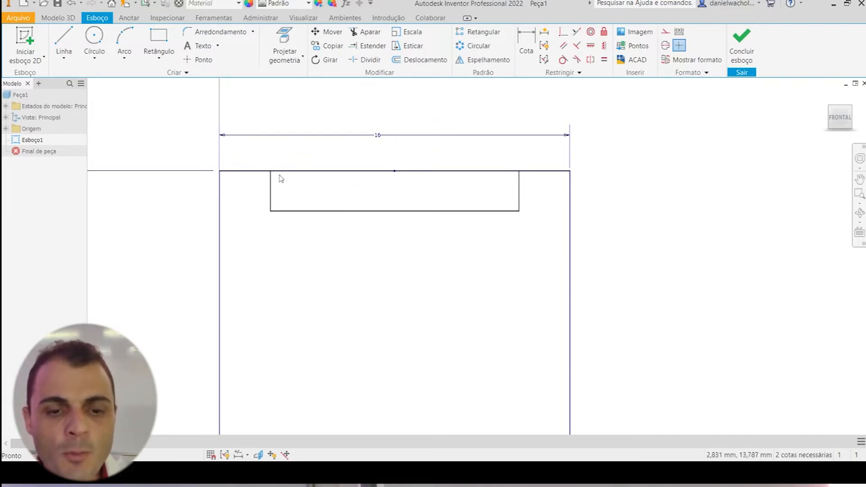
pyautogui.moveTo(256, 157); pyautogui.dragTo(533, 184)
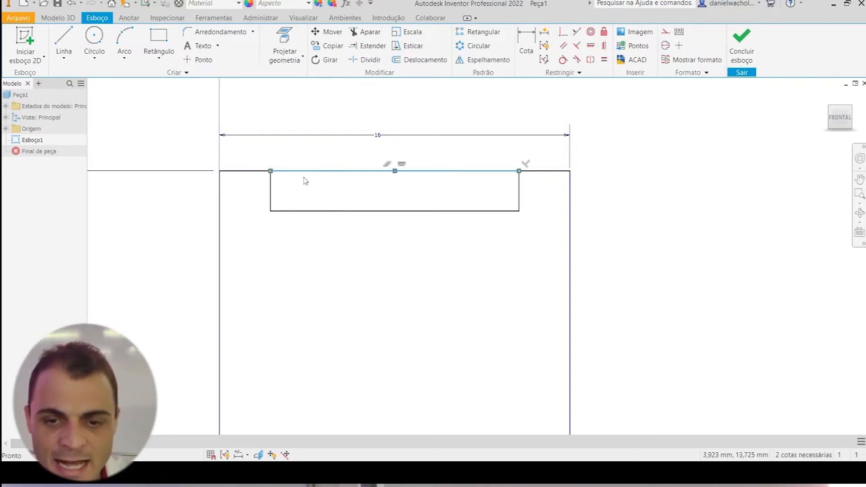
pyautogui.click(486, 155)
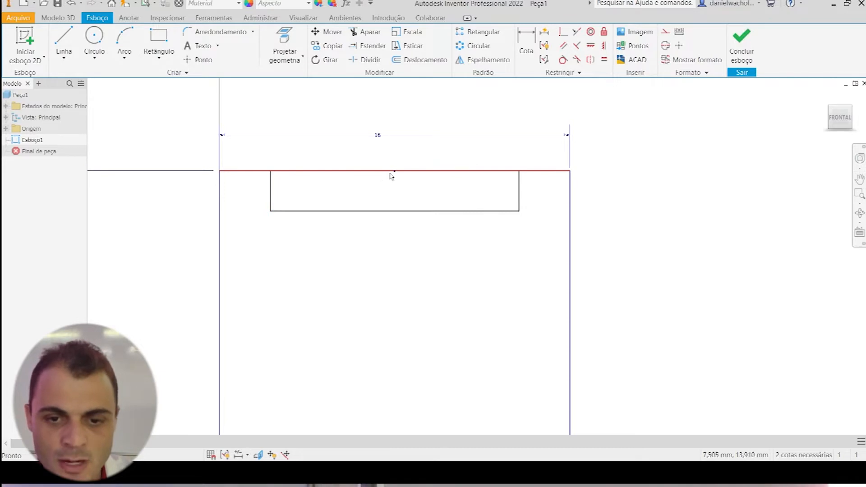
pyautogui.click(395, 172)
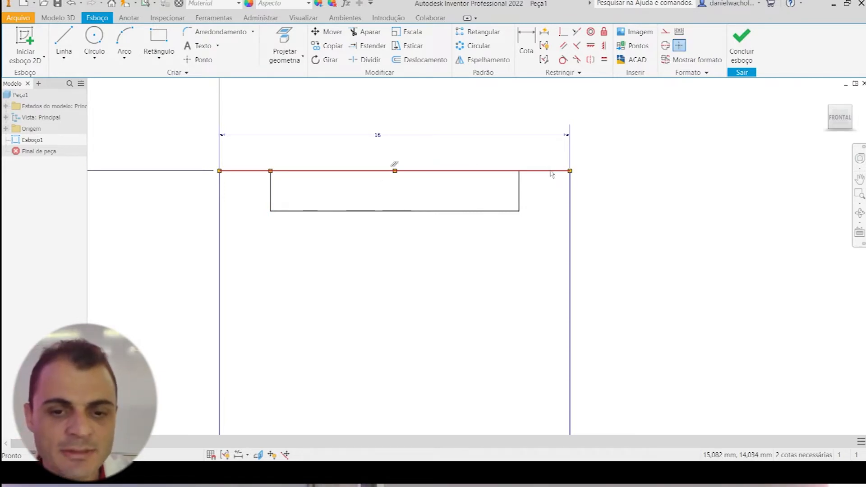
pyautogui.moveTo(270, 187); pyautogui.dragTo(311, 191)
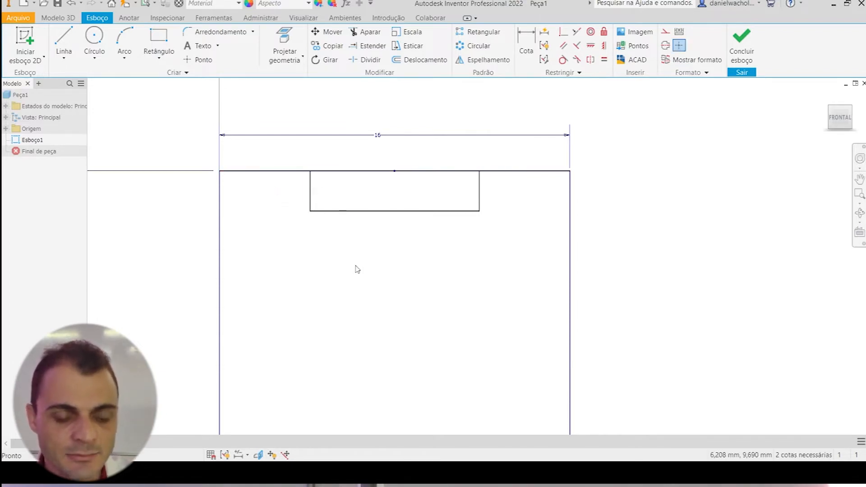
# Step: Dimension the groove's bottom edge with a width of 6 mm
pyautogui.press('d')
pyautogui.click(388, 211)
pyautogui.click(389, 235)
pyautogui.write('6')
pyautogui.press('Return')
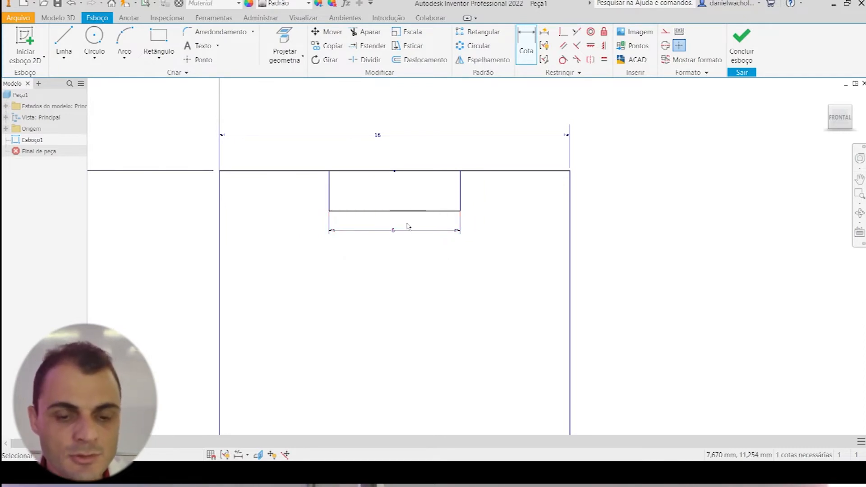
pyautogui.scroll(5, 475, 248)
pyautogui.moveTo(485, 270); pyautogui.dragTo(491, 245, button='middle')
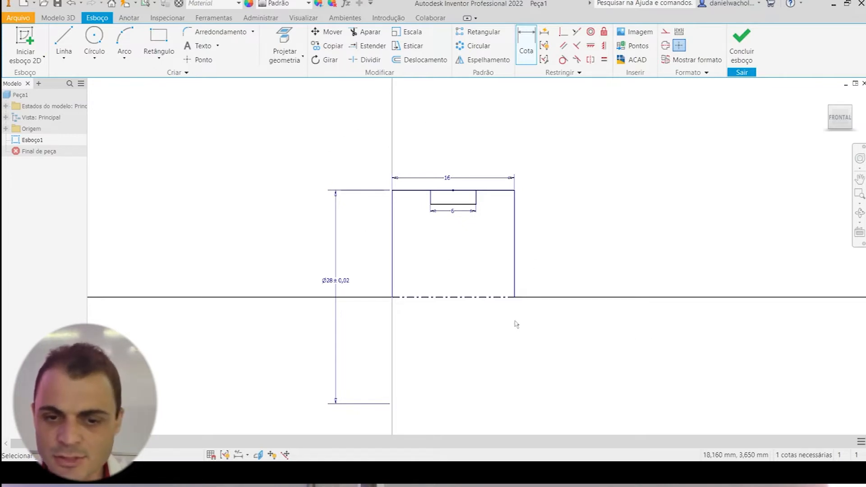
# Step: Finish the sketch and set up a Revolve of the main profile, excluding the groove region, about the centreline
pyautogui.click(742, 42)
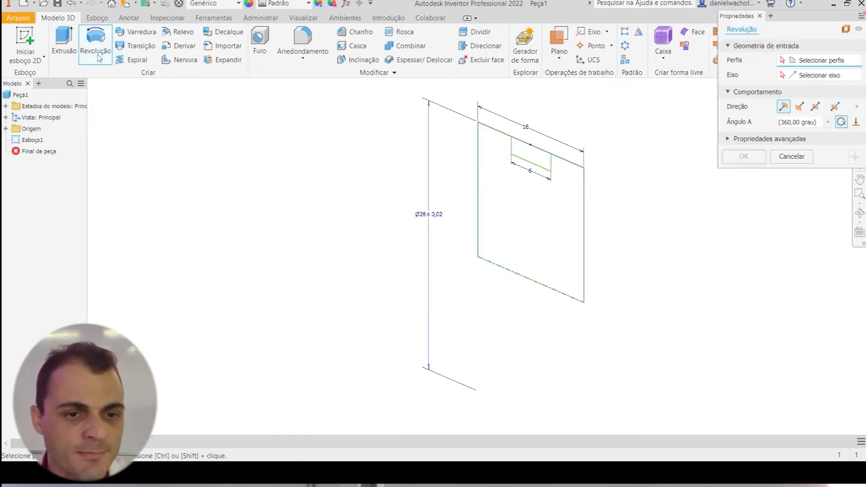
pyautogui.click(96, 49)
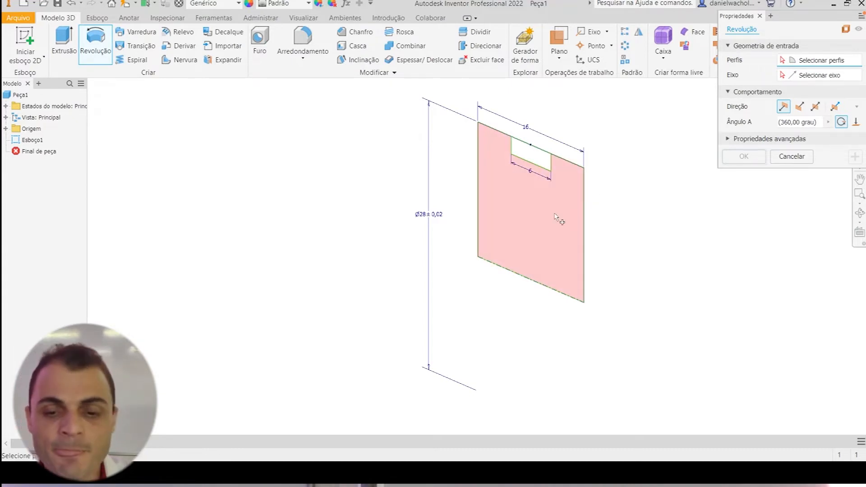
pyautogui.click(539, 228)
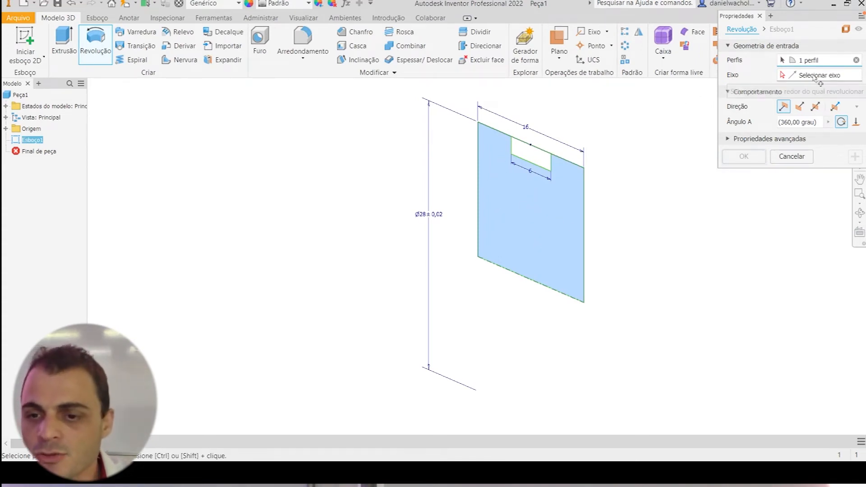
pyautogui.click(524, 277)
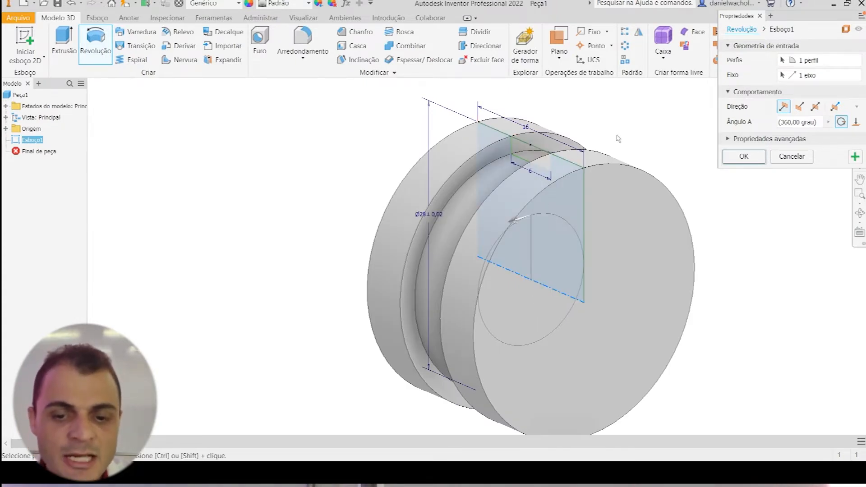
pyautogui.moveTo(542, 334); pyautogui.dragTo(512, 301, button='middle')
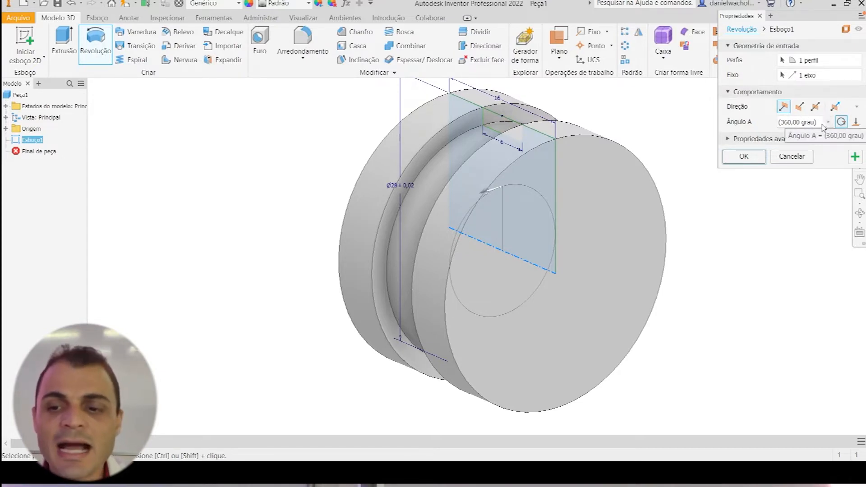
# Step: Try partial revolve angles of 90° and 295° on the bushing preview
pyautogui.click(777, 124)
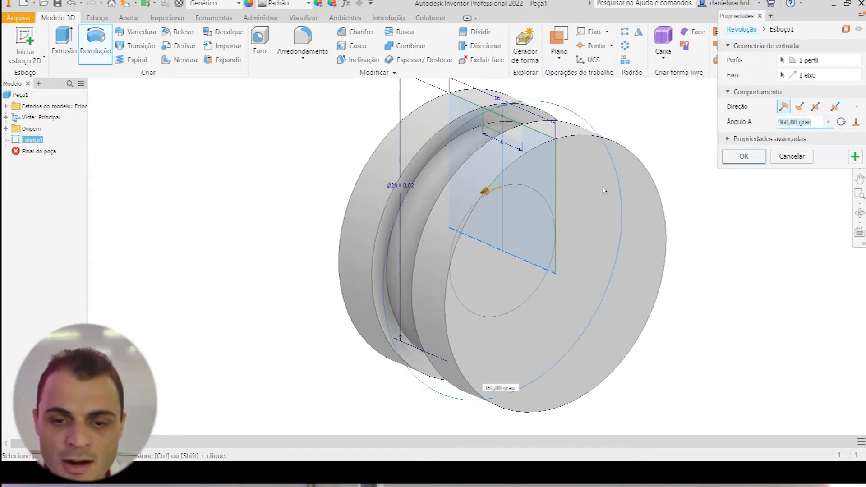
pyautogui.moveTo(486, 194); pyautogui.dragTo(439, 307)
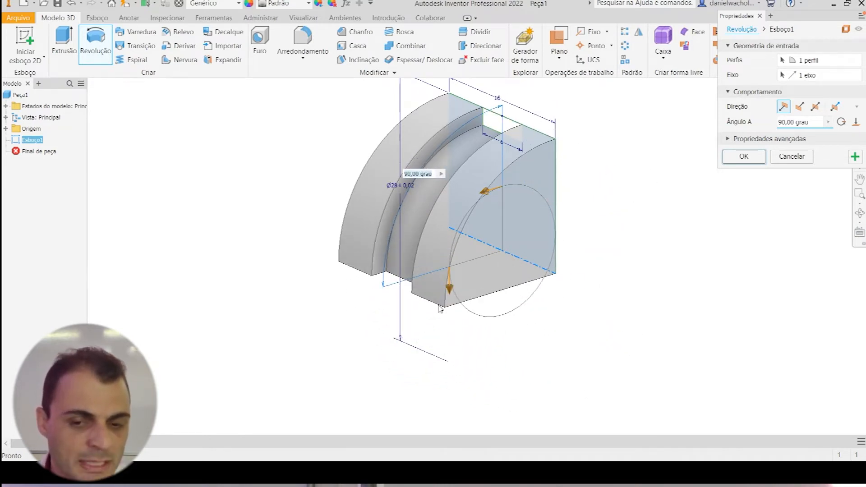
pyautogui.moveTo(439, 309); pyautogui.dragTo(611, 185)
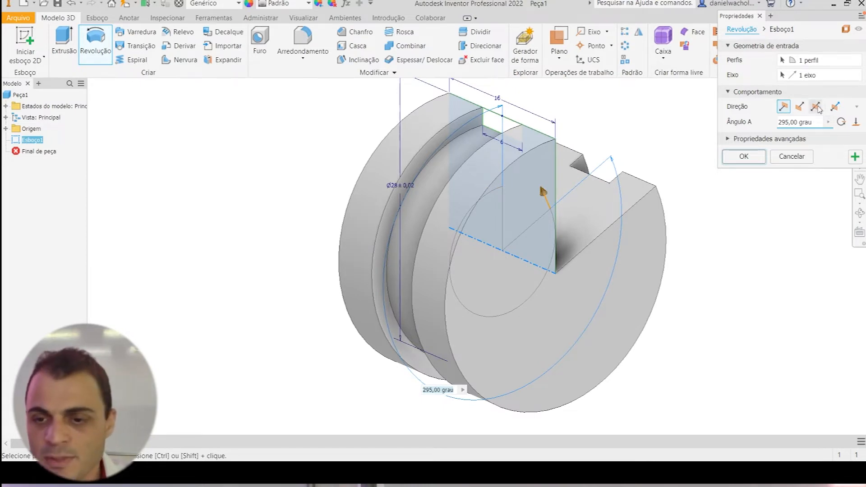
# Step: Set the revolve to the full (Total) 360° and create the solid
pyautogui.click(842, 122)
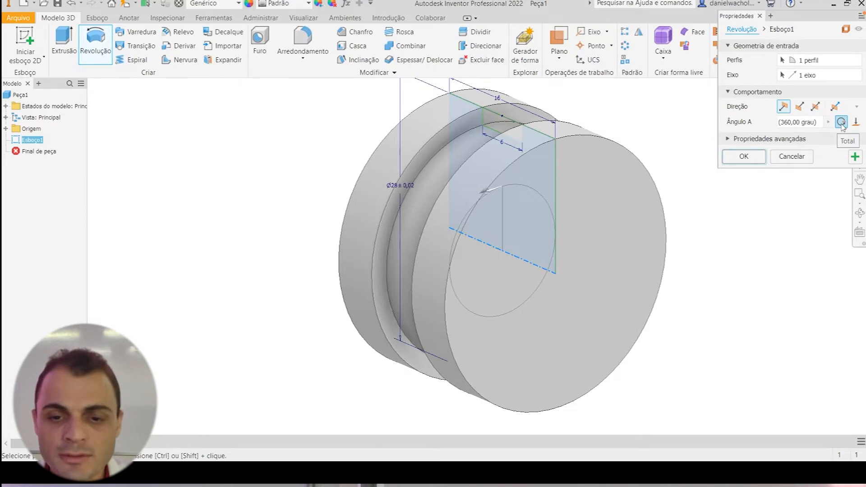
pyautogui.click(741, 157)
pyautogui.keyDown('shift'); pyautogui.moveTo(274, 242); pyautogui.dragTo(303, 232, button='middle'); pyautogui.keyUp('shift')
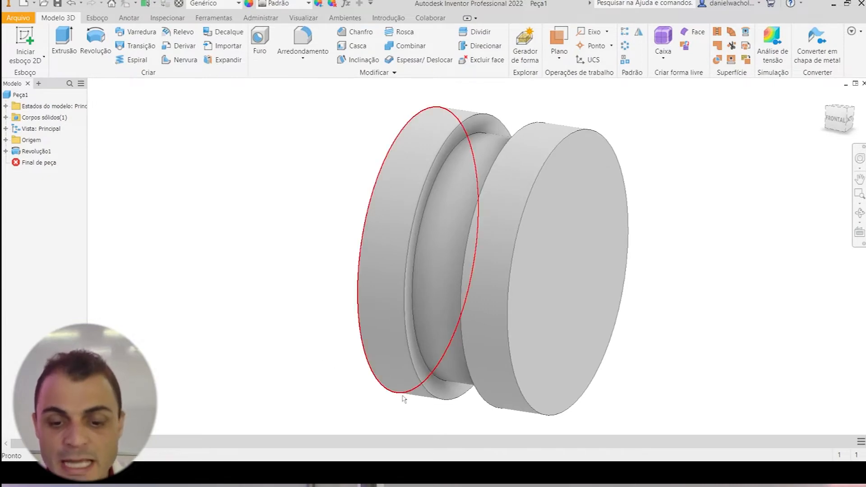
# Step: Reopen the revolve's profile sketch for editing
pyautogui.click(451, 474)
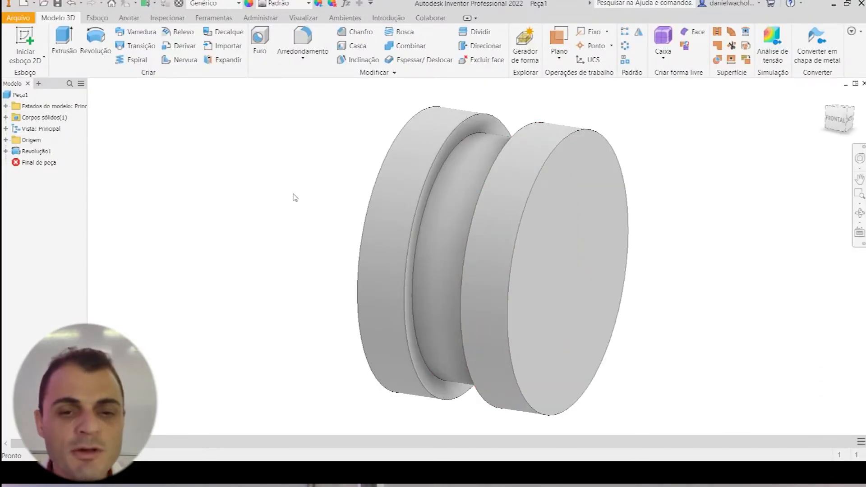
pyautogui.click(5, 152)
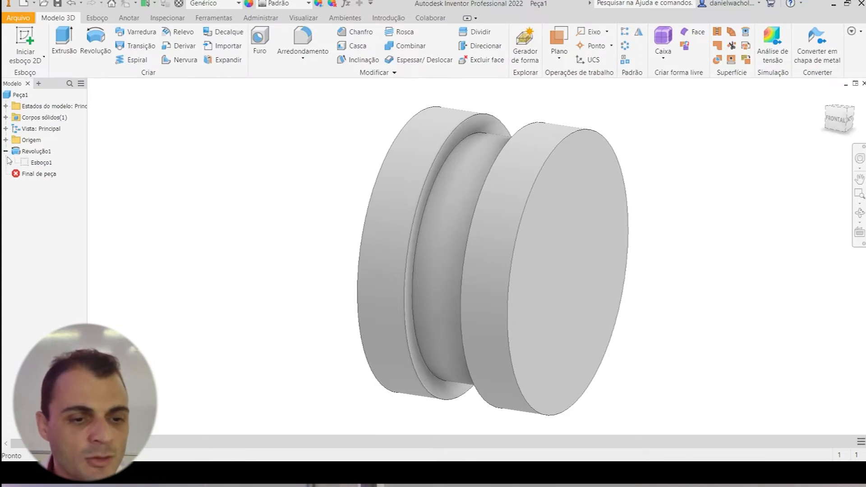
pyautogui.rightClick(36, 165)
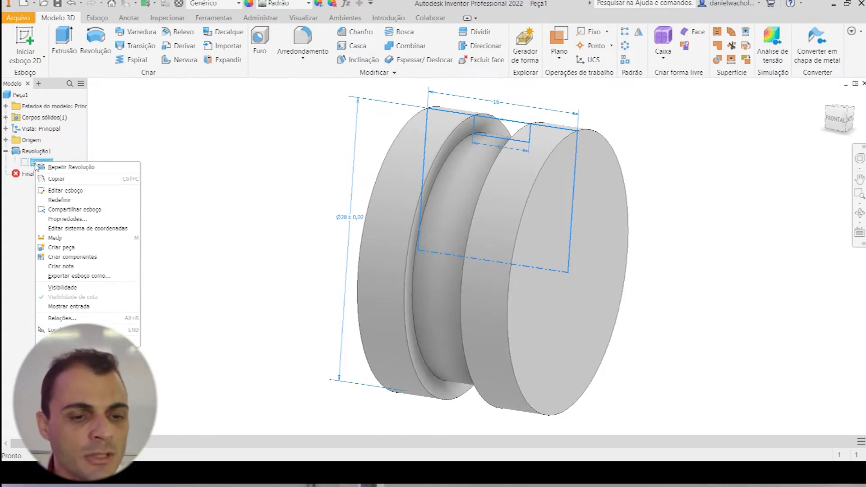
pyautogui.click(63, 191)
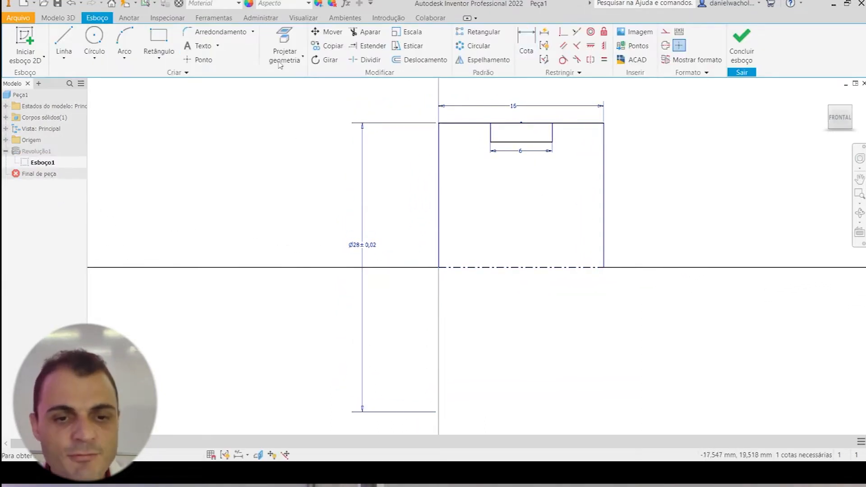
# Step: Try a 26 mm diameter dimension from the groove's bottom edge to the centreline, and undo it
pyautogui.click(526, 45)
pyautogui.click(508, 143)
pyautogui.click(508, 268)
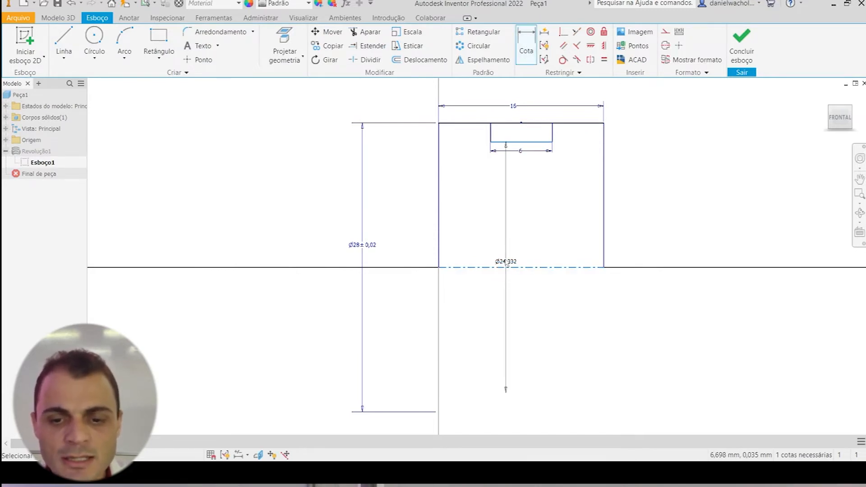
pyautogui.click(468, 231)
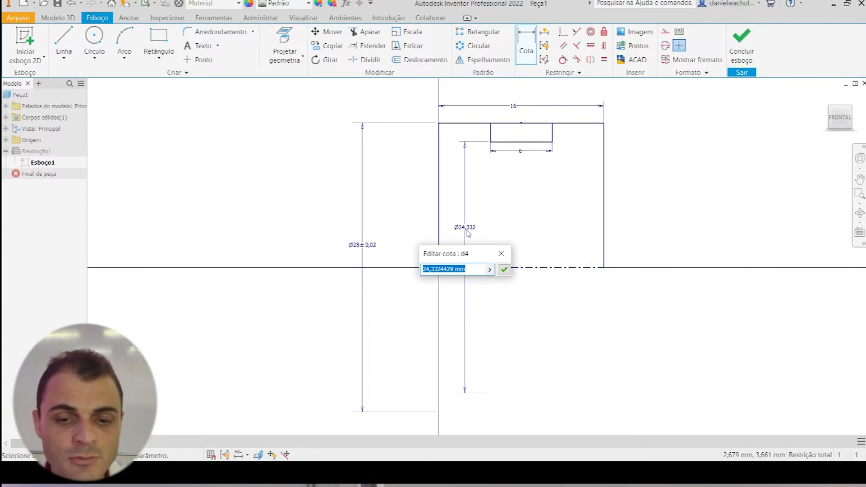
pyautogui.write('26')
pyautogui.press('Return')
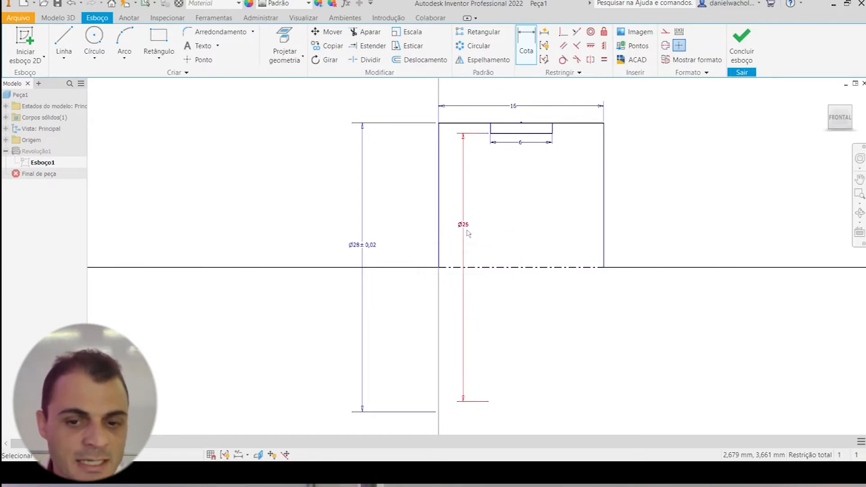
pyautogui.press('Escape')
pyautogui.hotkey('ctrl', 'z')
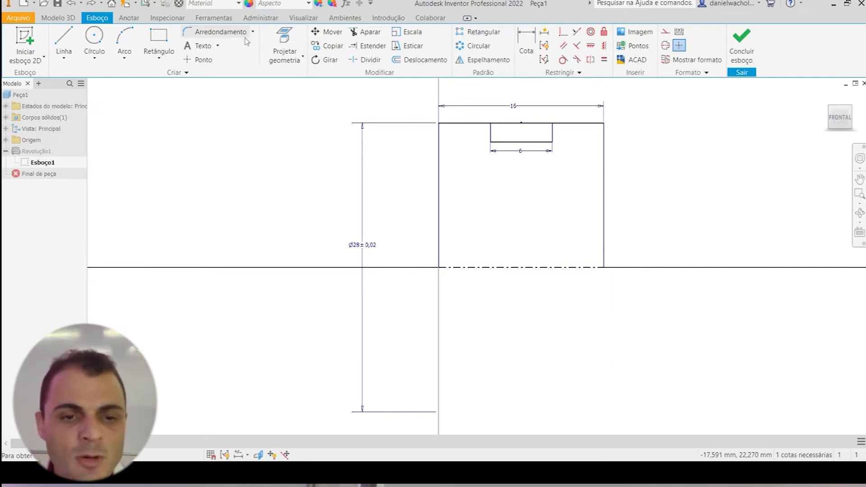
# Step: Dimension the groove's depth from the profile's top edge to the groove bottom as 1 mm
pyautogui.click(525, 49)
pyautogui.click(507, 123)
pyautogui.click(510, 141)
pyautogui.click(510, 135)
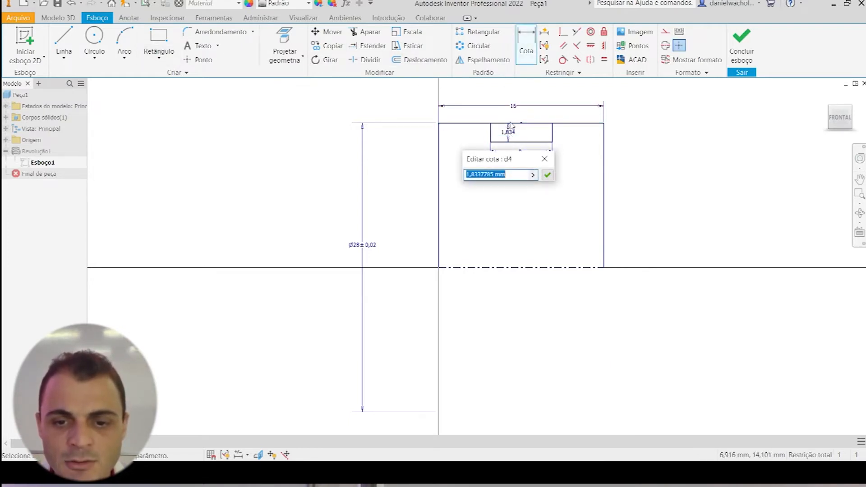
pyautogui.write('1')
pyautogui.press('Return')
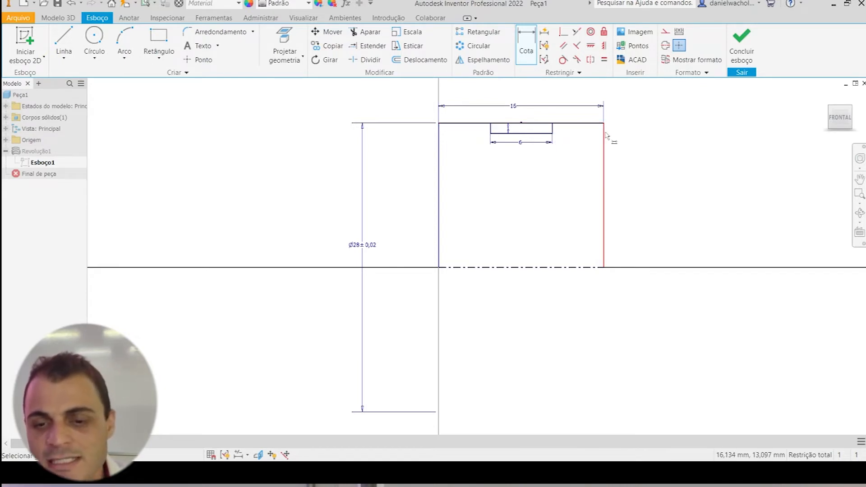
# Step: Finish the sketch edit and update the revolved solid with the new groove depth
pyautogui.moveTo(571, 148); pyautogui.dragTo(535, 192, button='middle')
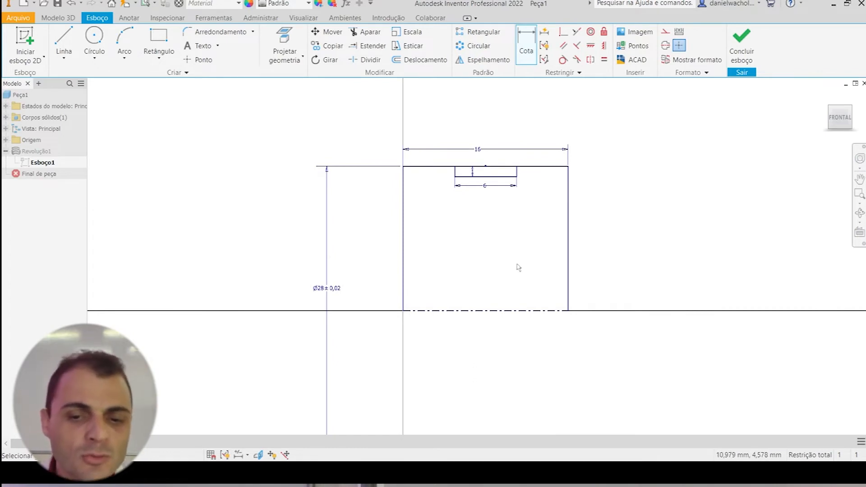
pyautogui.press('Escape')
pyautogui.click(473, 169)
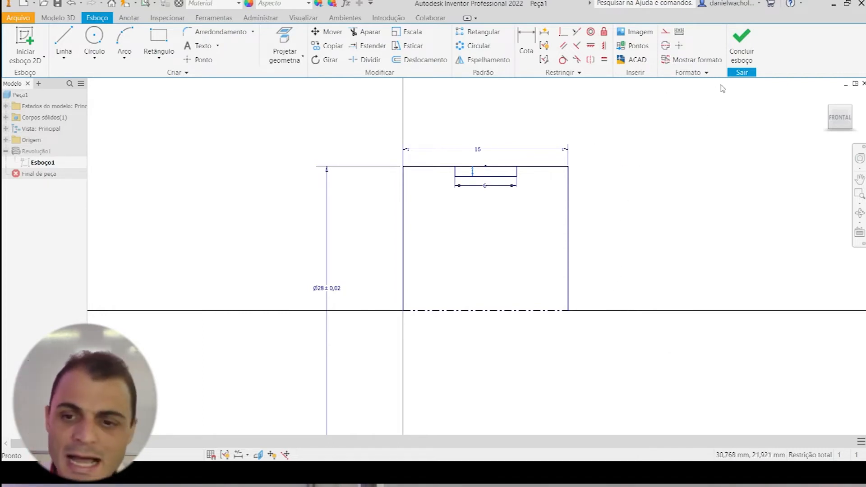
pyautogui.click(742, 50)
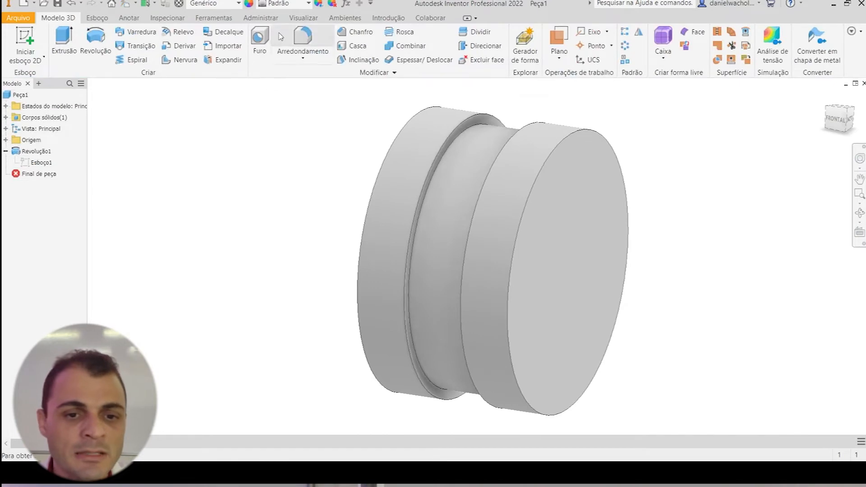
# Step: Chamfer the four outer circular edges of the bushing's two collars with a 1 mm distance
pyautogui.click(289, 49)
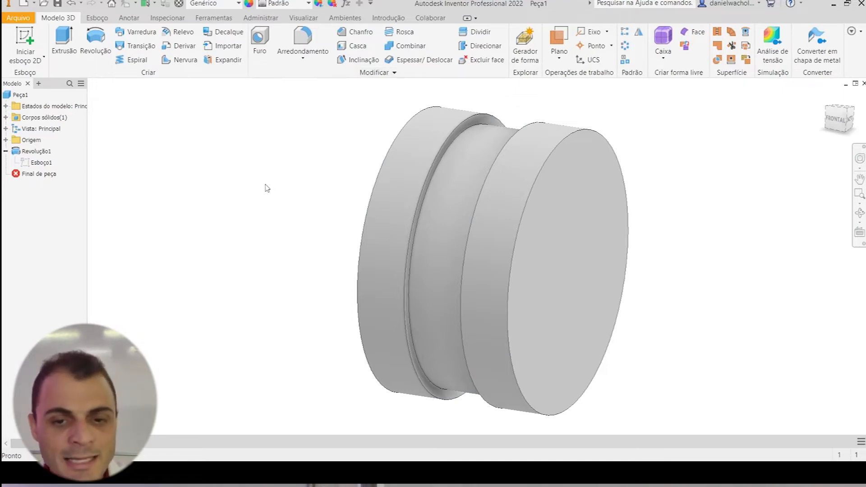
pyautogui.moveTo(267, 188); pyautogui.dragTo(235, 195, button='middle')
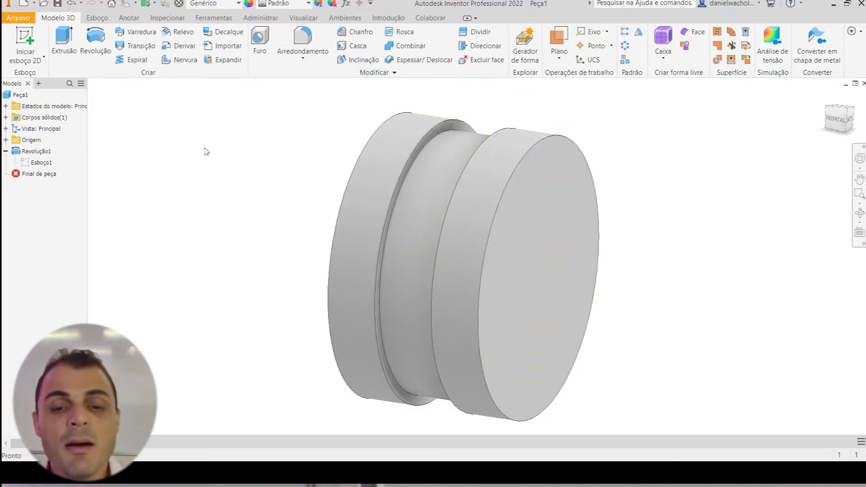
pyautogui.click(358, 35)
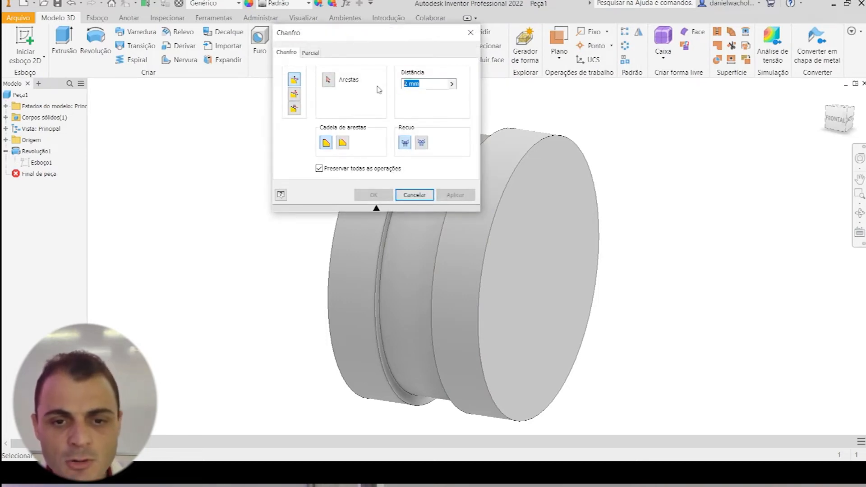
pyautogui.write('1')
pyautogui.moveTo(687, 168); pyautogui.dragTo(758, 234, button='middle')
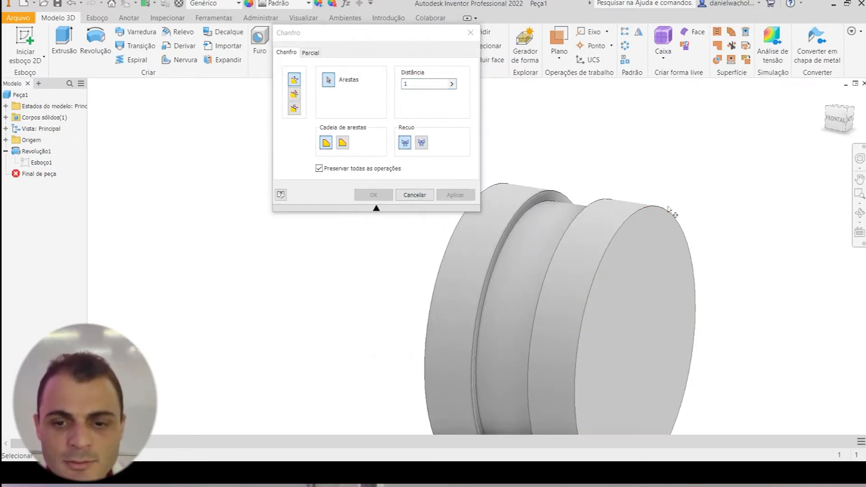
pyautogui.click(613, 185)
pyautogui.click(556, 177)
pyautogui.click(506, 184)
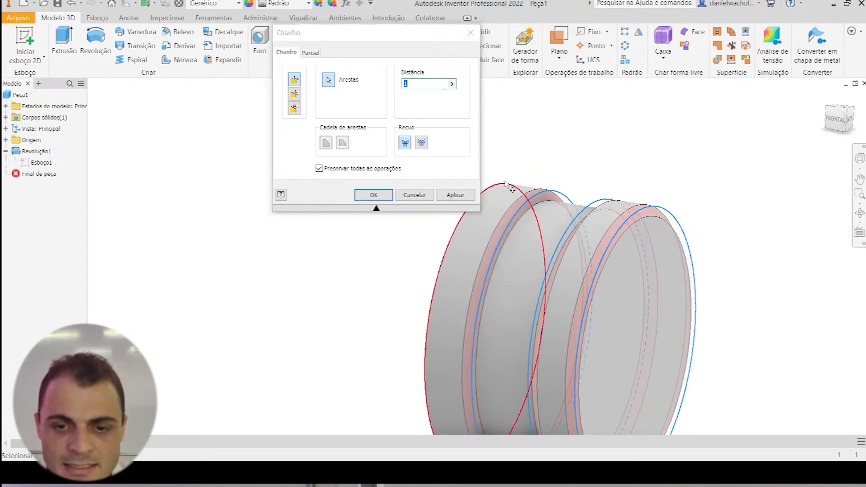
pyautogui.click(365, 195)
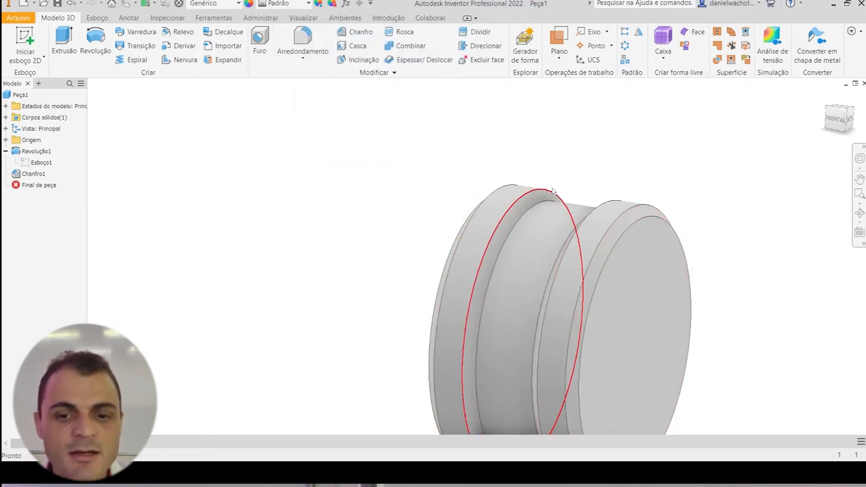
# Step: Check the bore in the PDF drawing, return to the Inventor model, and place a hole concentric with the bushing's end face
pyautogui.keyDown('shift'); pyautogui.moveTo(502, 158); pyautogui.dragTo(559, 184, button='middle'); pyautogui.keyUp('shift')
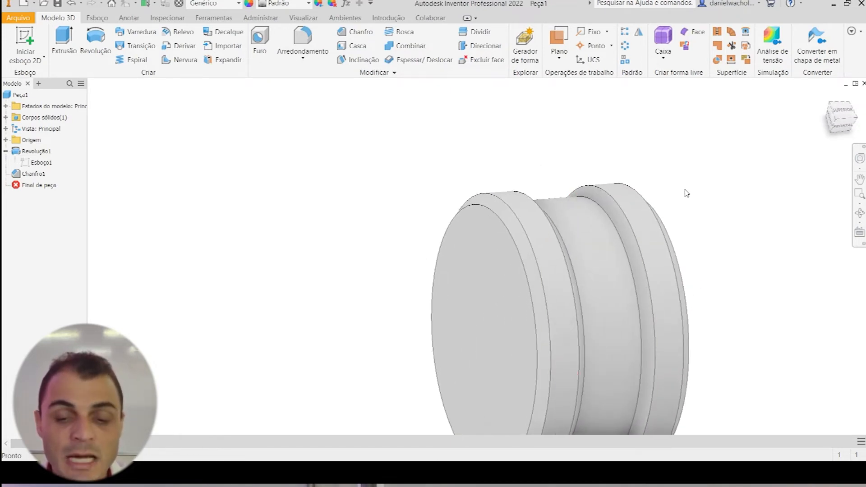
pyautogui.keyDown('shift'); pyautogui.moveTo(685, 191); pyautogui.dragTo(621, 121, button='middle'); pyautogui.keyUp('shift')
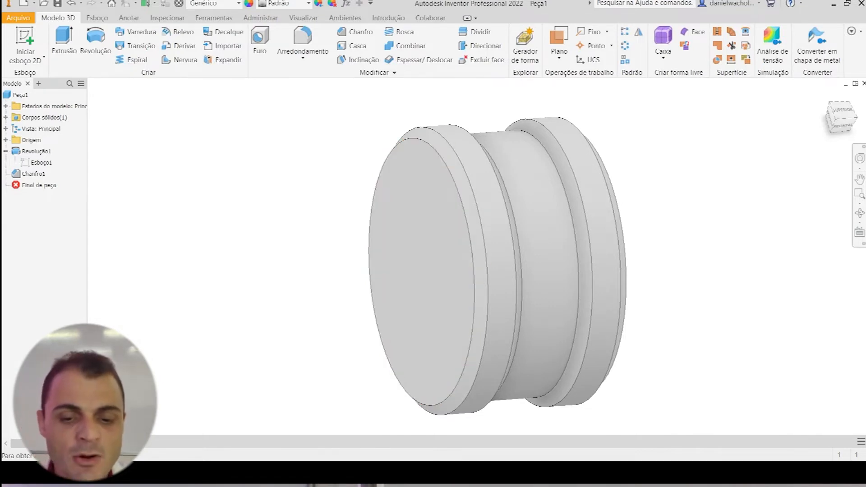
pyautogui.click(510, 471)
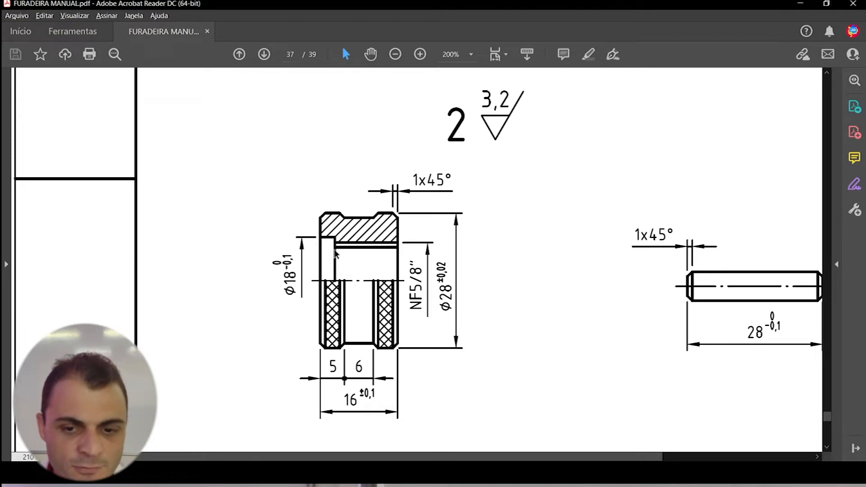
pyautogui.click(449, 473)
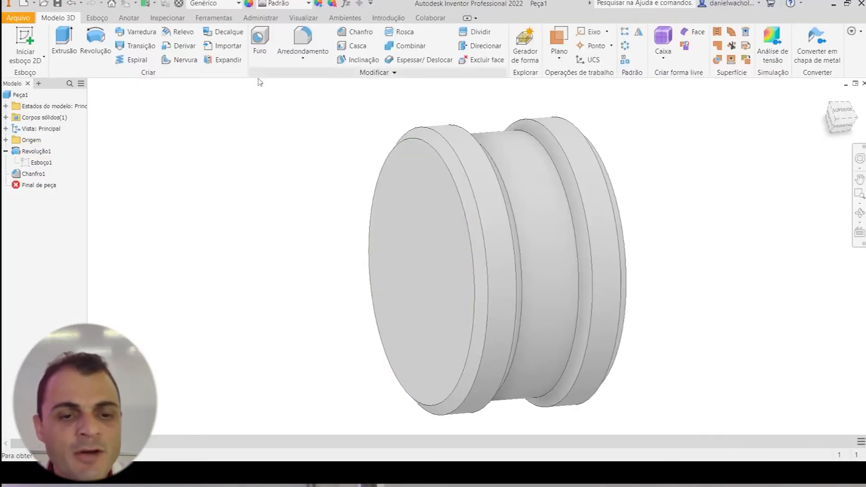
pyautogui.click(261, 36)
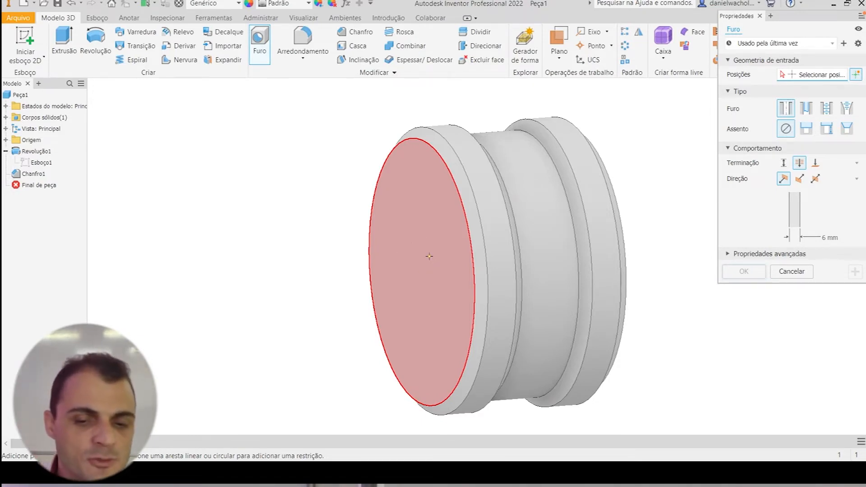
pyautogui.click(261, 40)
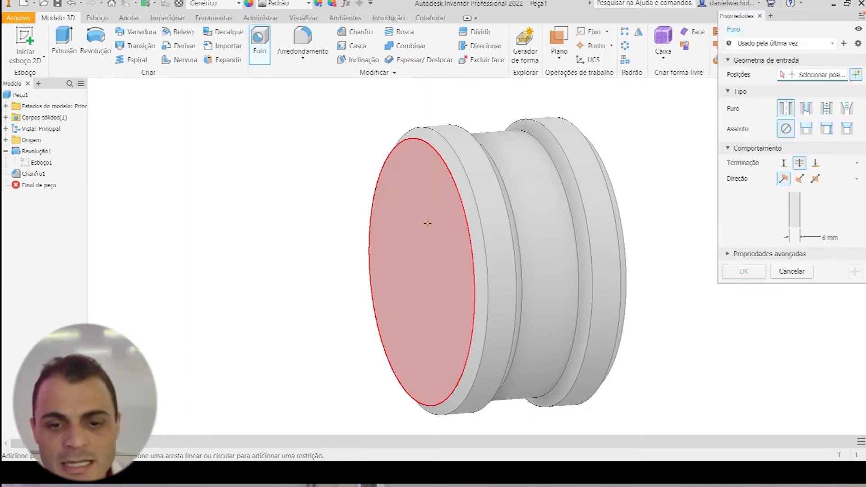
pyautogui.click(428, 224)
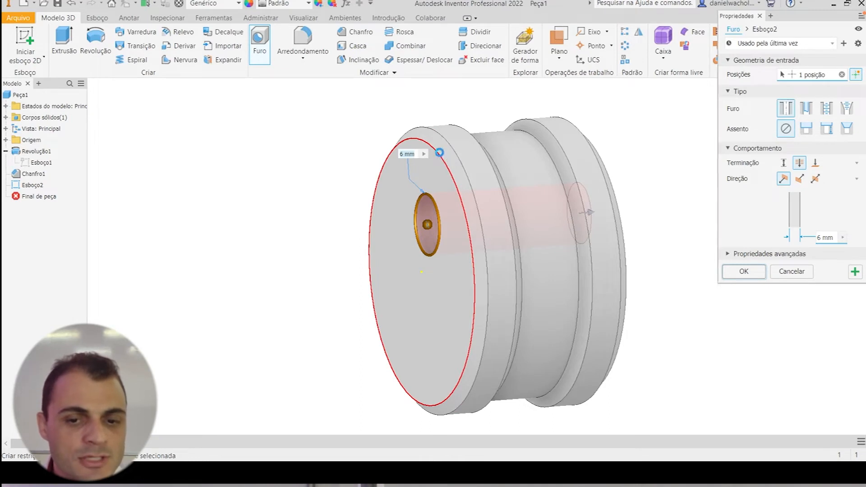
pyautogui.click(442, 157)
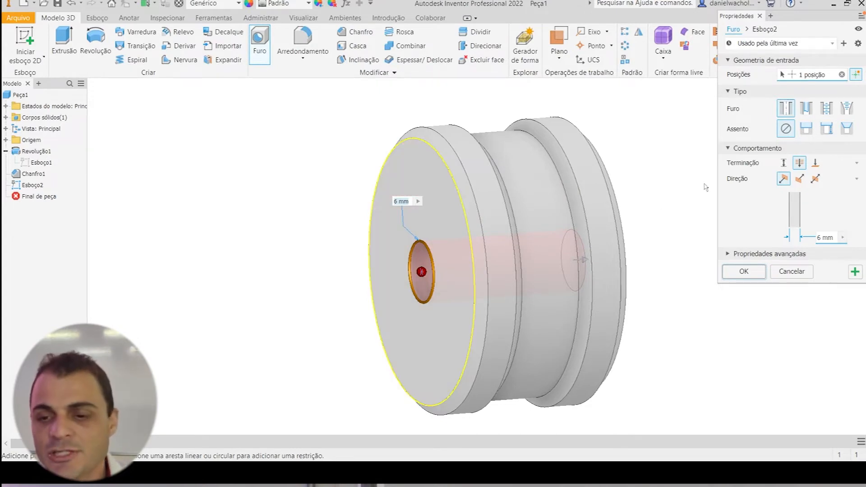
# Step: Give the hole a counterbore seat with an 18 mm diameter and a 3 mm depth
pyautogui.click(804, 135)
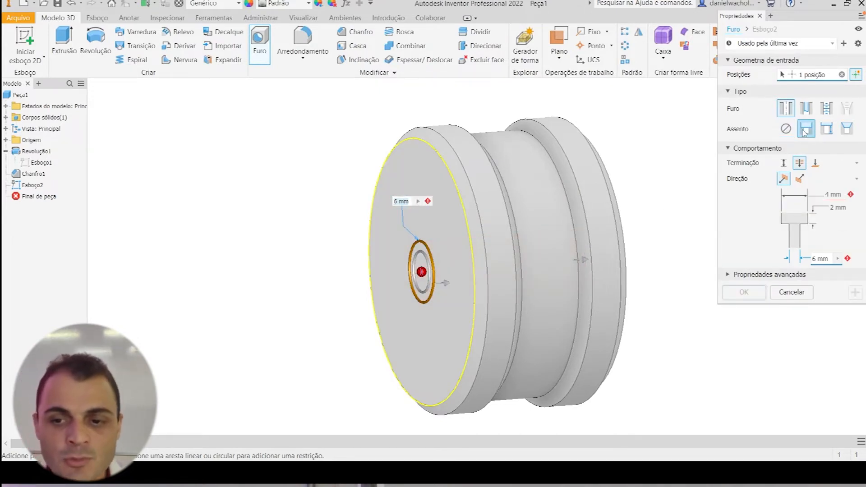
pyautogui.click(832, 195)
pyautogui.write('18mm')
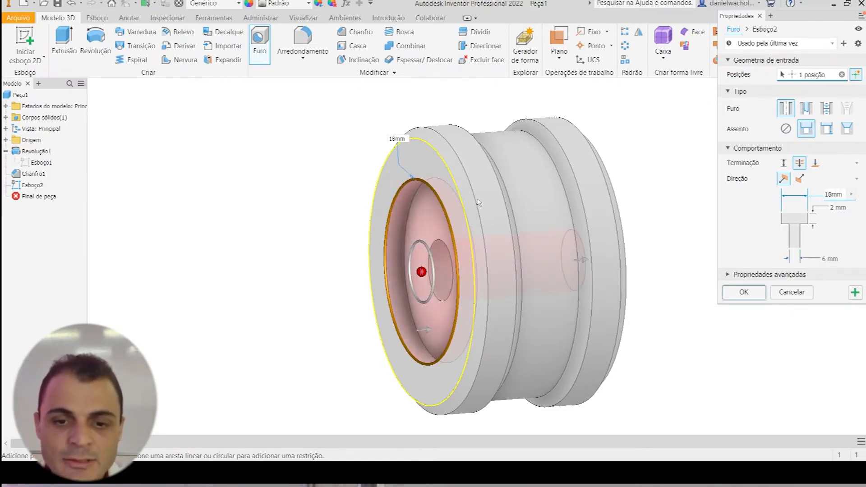
pyautogui.click(835, 208)
pyautogui.write('3')
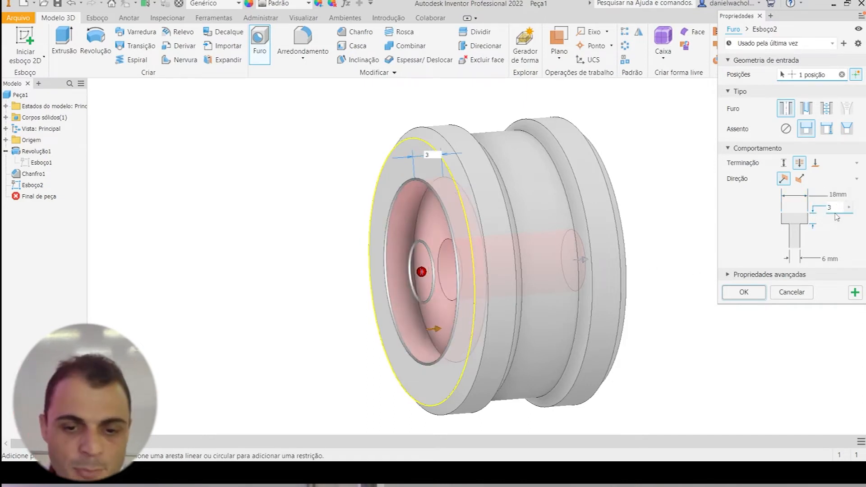
# Step: Make the through hole tapped with a full-depth ANSI Unified thread, size 0,625, designation 5/8-18 UNF, and create it
pyautogui.click(825, 260)
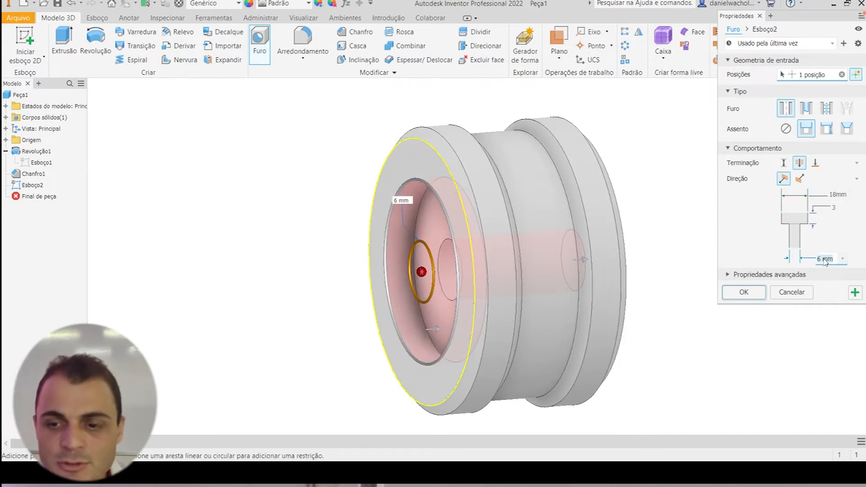
pyautogui.click(828, 109)
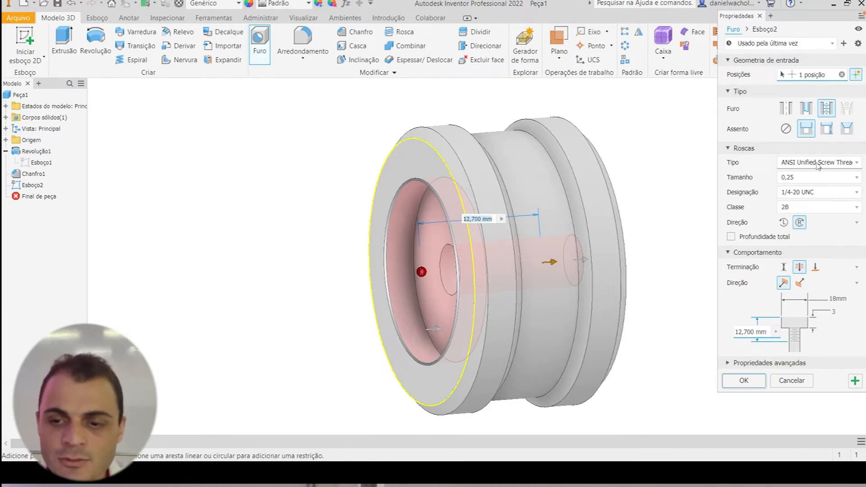
pyautogui.click(795, 178)
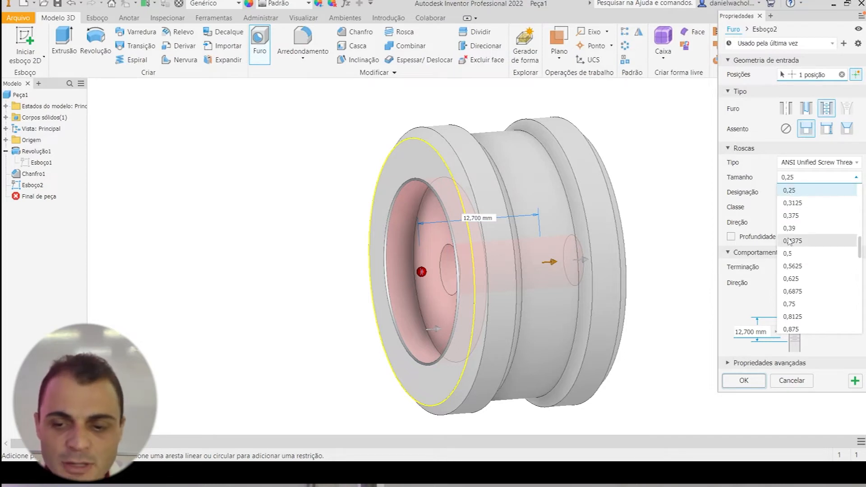
pyautogui.click(802, 279)
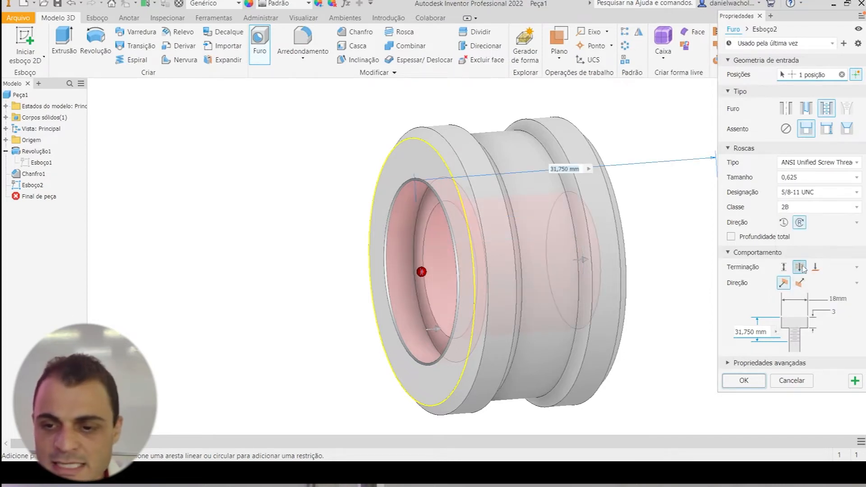
pyautogui.click(796, 195)
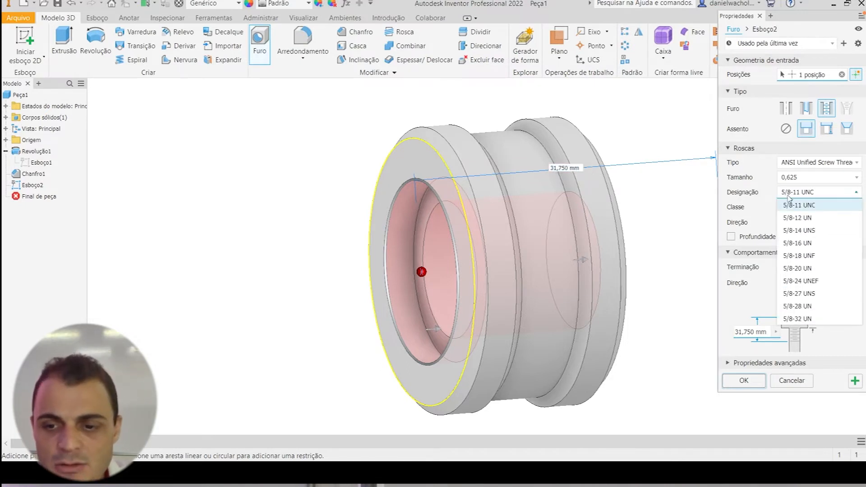
pyautogui.click(798, 256)
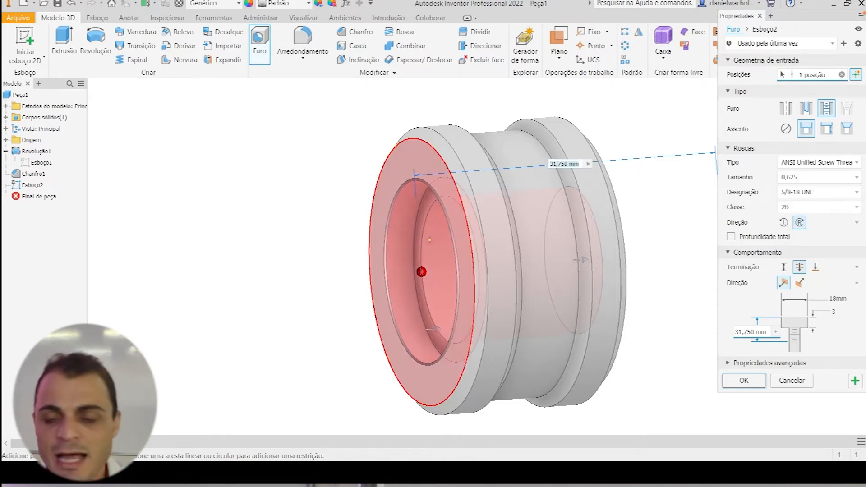
pyautogui.click(731, 236)
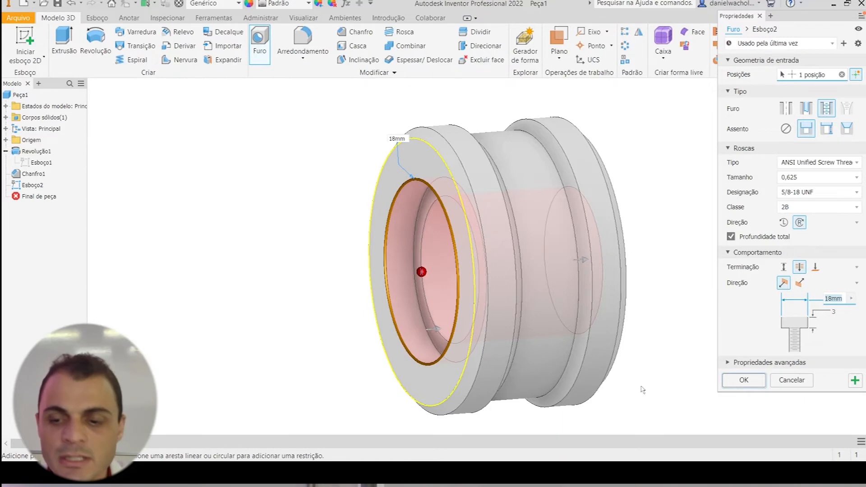
pyautogui.click(744, 380)
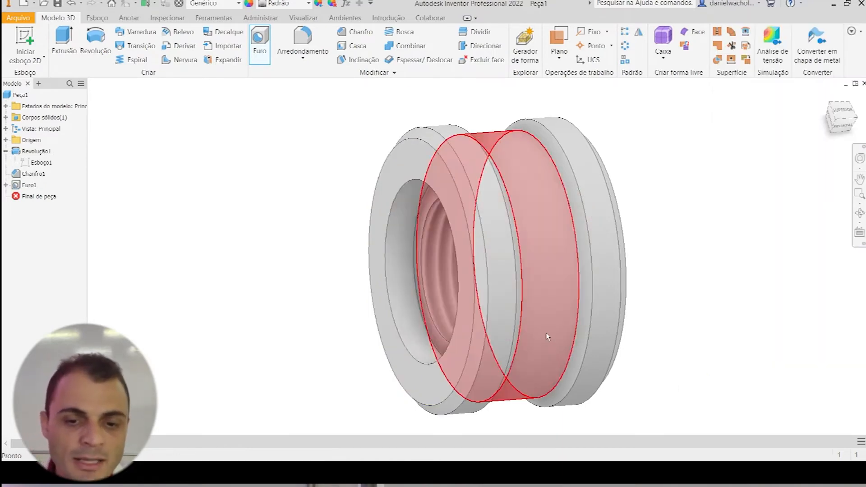
# Step: Compare the finished bushing with the PDF drawing and save the part as Peça2
pyautogui.keyDown('shift'); pyautogui.moveTo(316, 228); pyautogui.dragTo(271, 220, button='middle'); pyautogui.keyUp('shift')
pyautogui.hotkey('alt', 'Tab')
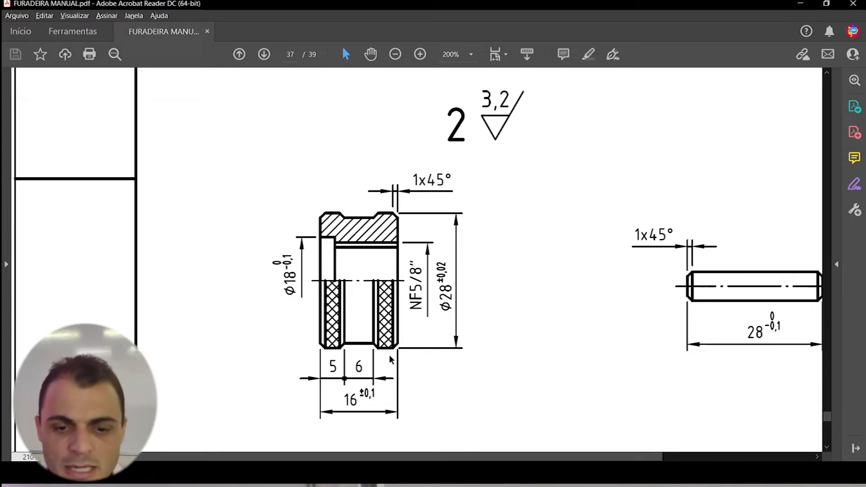
pyautogui.hotkey('alt', 'Tab')
pyautogui.keyDown('shift'); pyautogui.moveTo(700, 246); pyautogui.dragTo(681, 243, button='middle'); pyautogui.keyUp('shift')
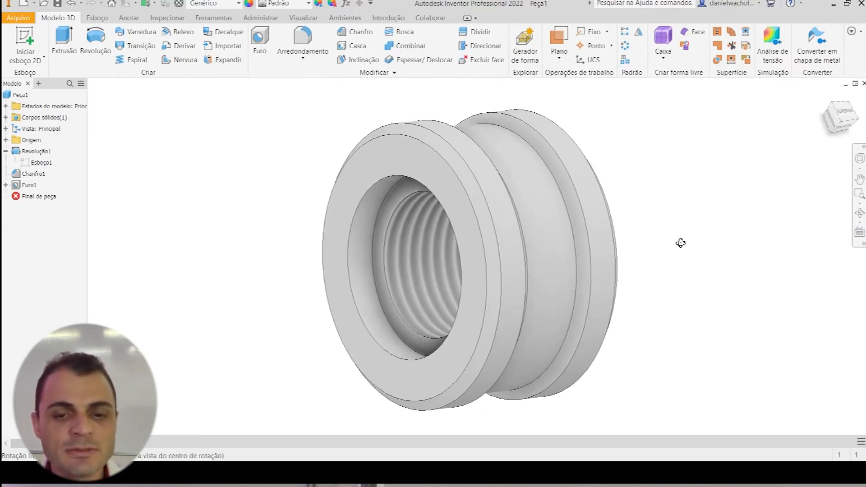
pyautogui.hotkey('ctrl', 's')
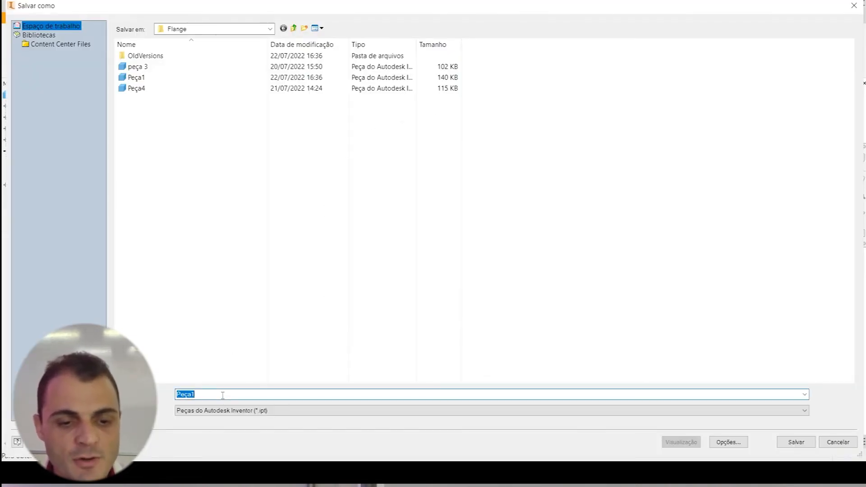
pyautogui.click(212, 396)
pyautogui.press('BackSpace')
pyautogui.write('2')
pyautogui.press('Return')
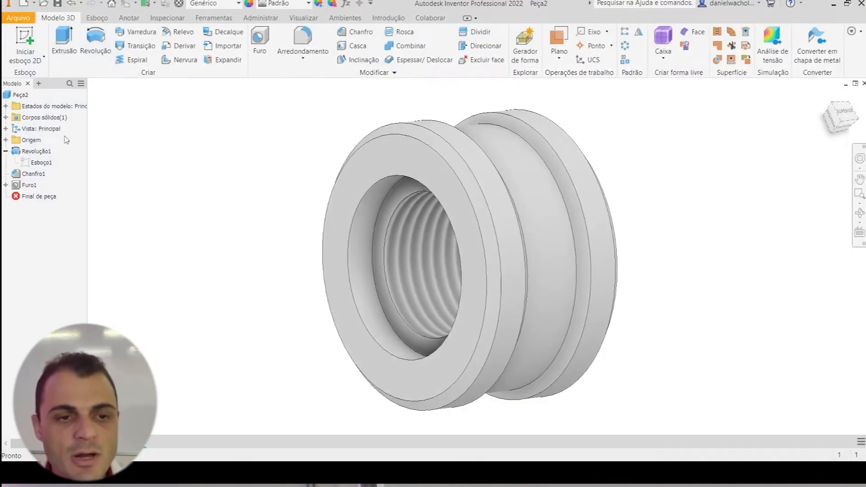
# Step: Create a new drawing from the metric ISO.idw template
pyautogui.click(24, 3)
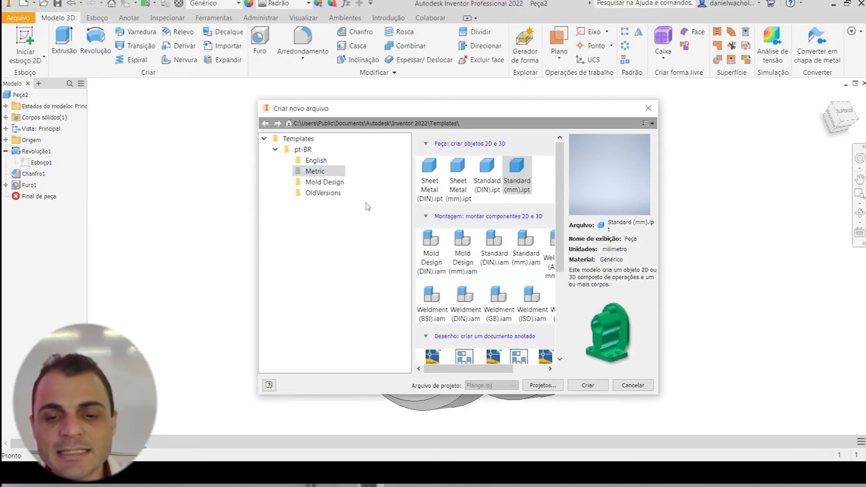
pyautogui.scroll(-5, 464, 271)
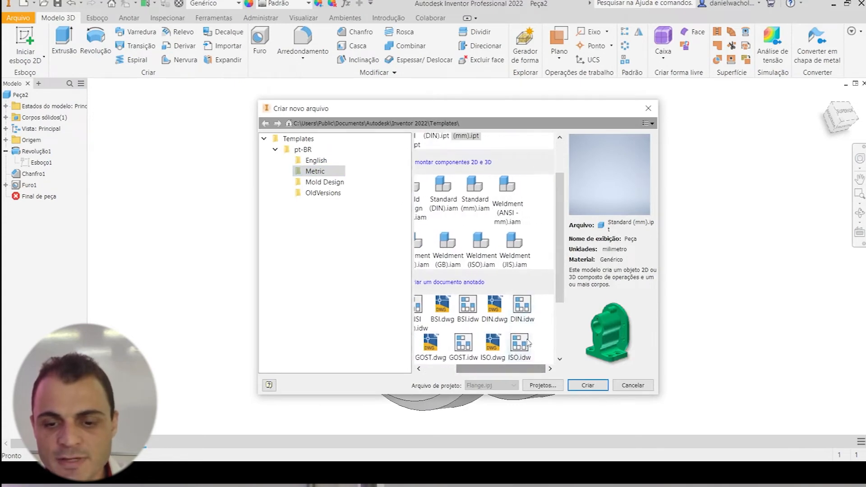
pyautogui.doubleClick(514, 295)
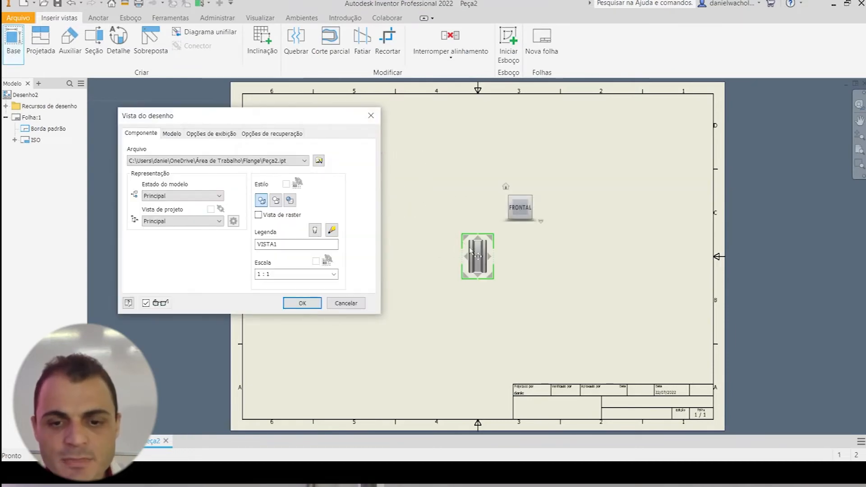
# Step: Check the view layout in the PDF drawing and place a 1:1 front base view of Peça2 with hidden lines on the sheet
pyautogui.scroll(-3, 488, 270)
pyautogui.click(462, 471)
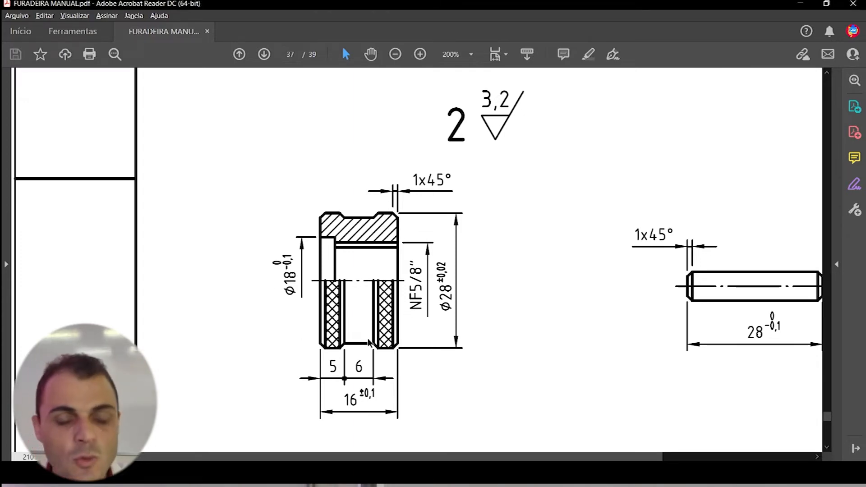
pyautogui.click(408, 472)
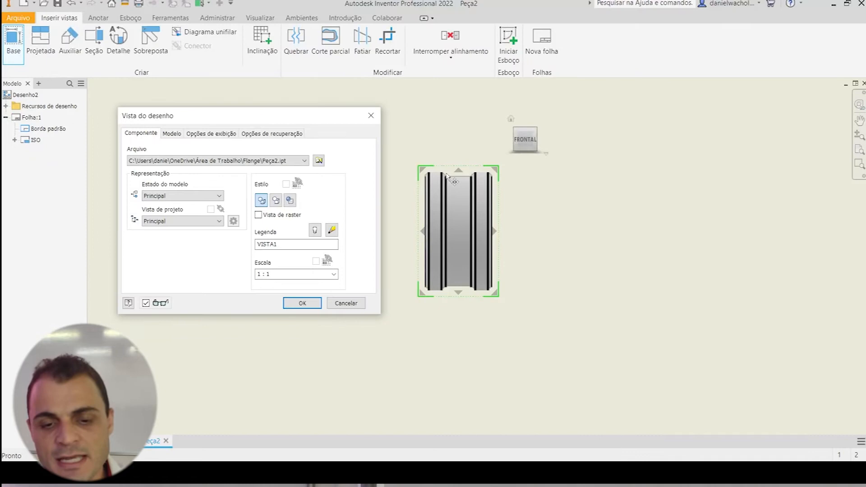
pyautogui.click(303, 303)
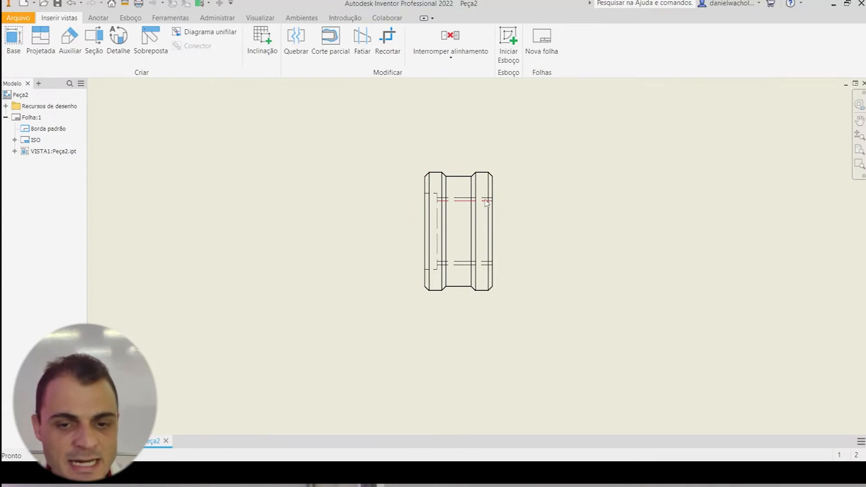
# Step: Set the scale of the bushing's base view to 2:1
pyautogui.scroll(-5, 500, 205)
pyautogui.scroll(4, 536, 228)
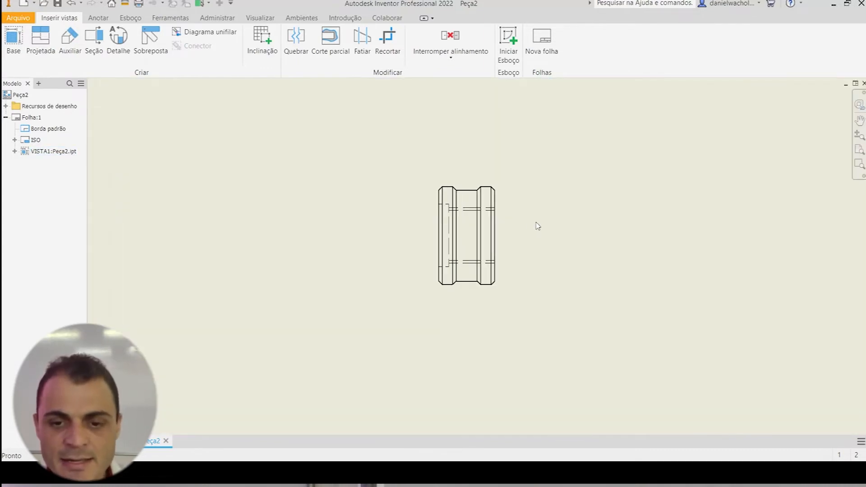
pyautogui.doubleClick(514, 232)
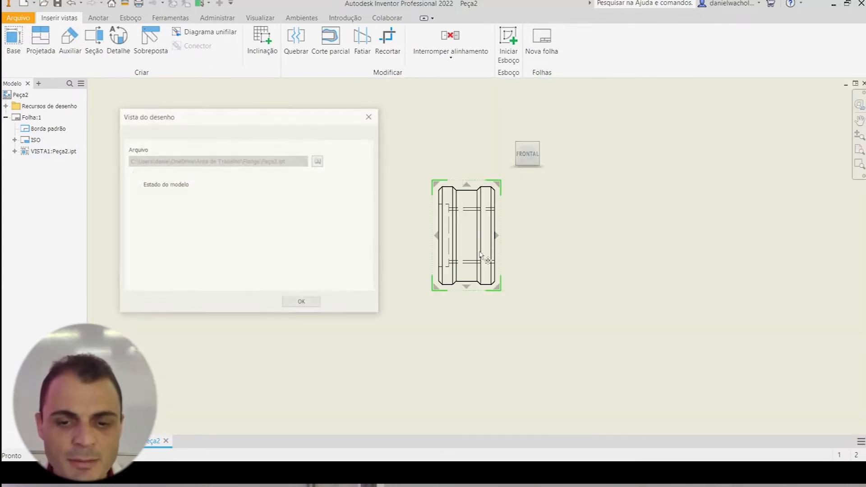
pyautogui.click(264, 274)
pyautogui.click(259, 274)
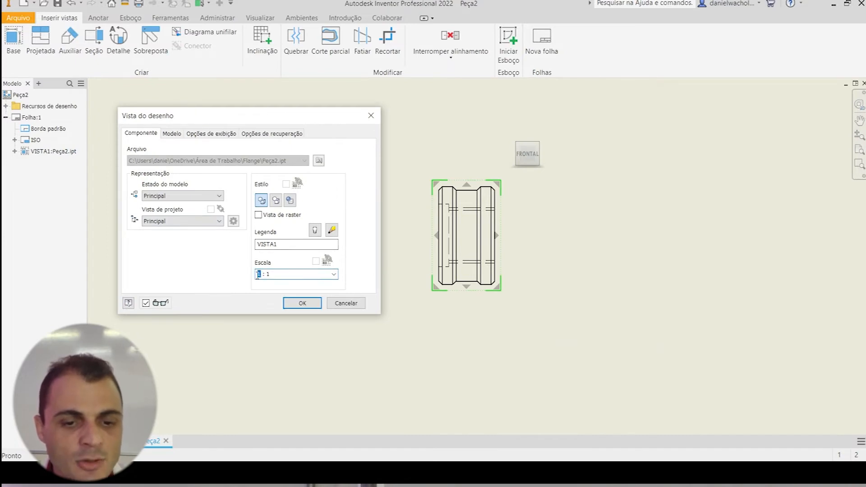
pyautogui.click(288, 305)
pyautogui.moveTo(608, 270); pyautogui.dragTo(544, 260, button='middle')
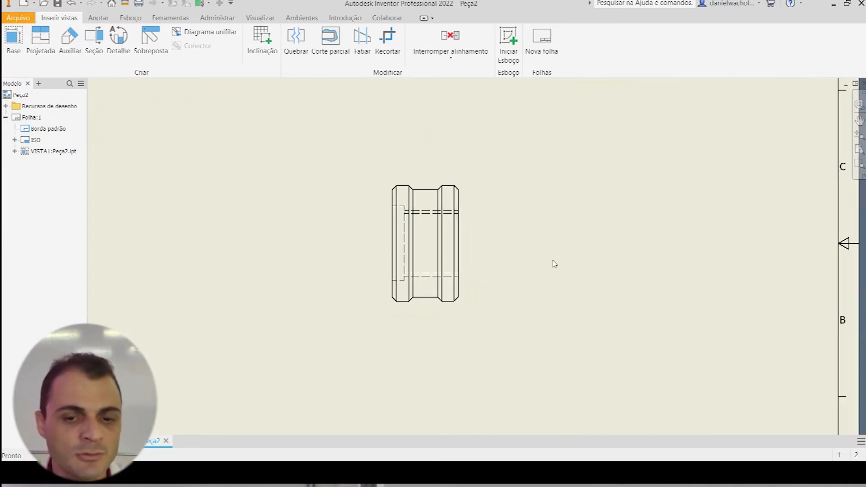
# Step: Change the sheet to A4 size in portrait orientation and move the bushing view inside its border
pyautogui.rightClick(16, 121)
pyautogui.click(64, 197)
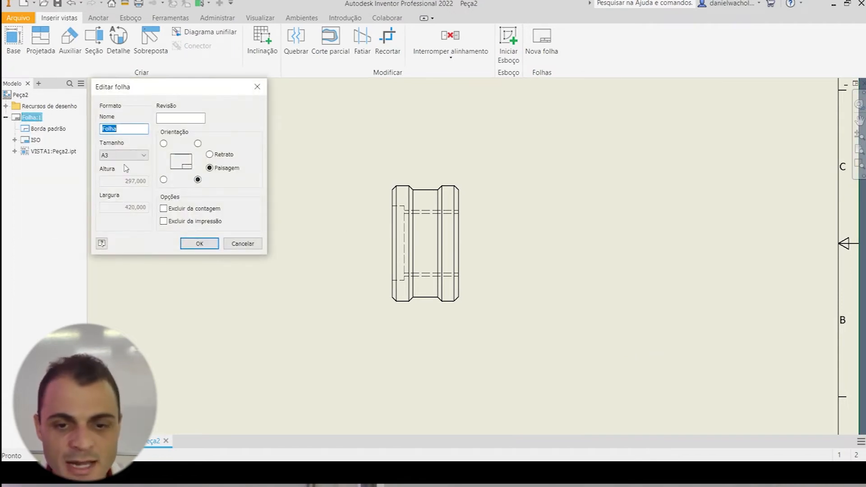
pyautogui.click(218, 155)
pyautogui.click(135, 155)
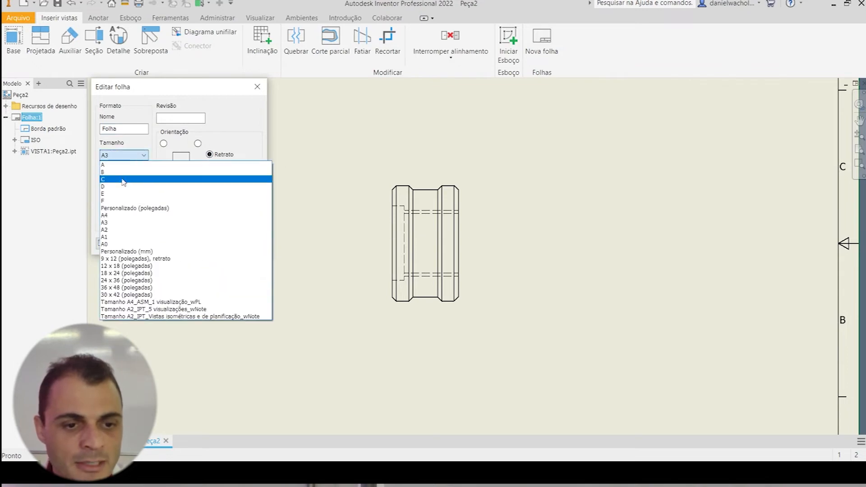
pyautogui.click(118, 215)
pyautogui.click(210, 244)
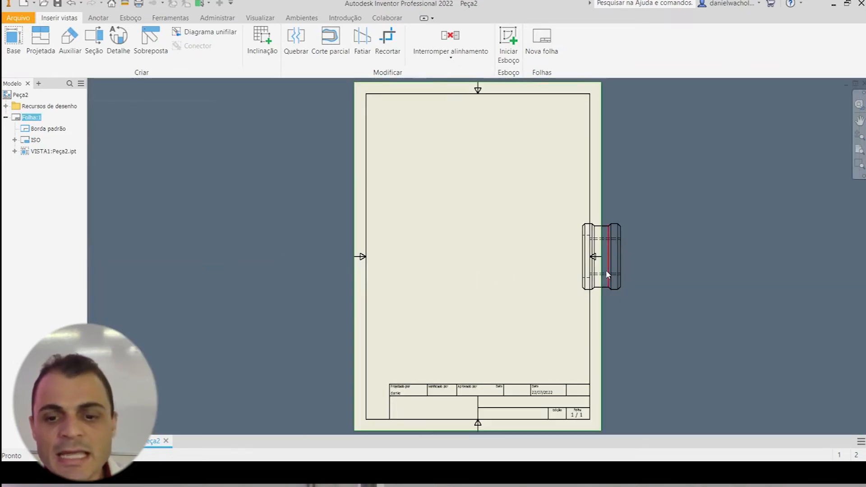
pyautogui.moveTo(631, 253); pyautogui.dragTo(503, 212)
pyautogui.scroll(3, 501, 178)
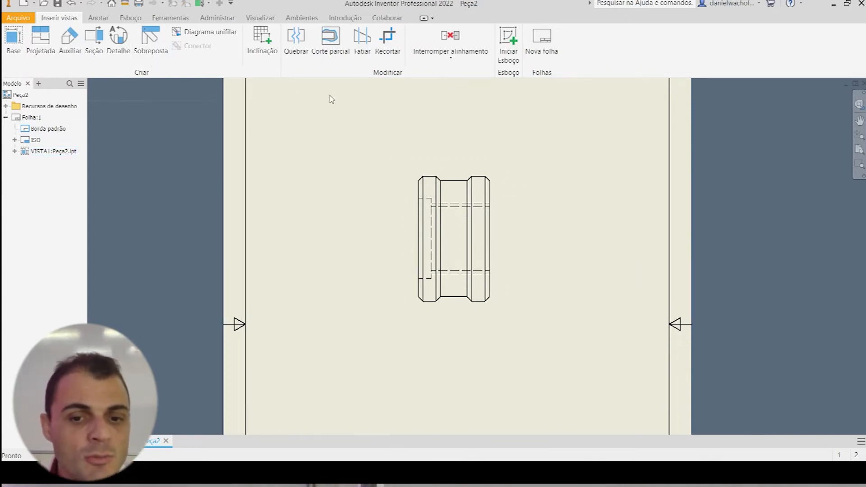
# Step: Check the half section in the PDF drawing and sketch a rectangle on the view enclosing the bushing's lower half from its centre axis down
pyautogui.click(508, 243)
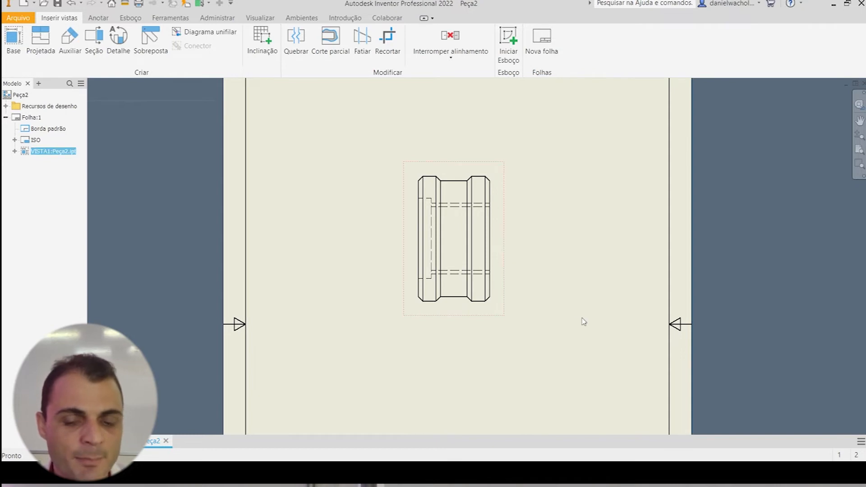
pyautogui.click(509, 39)
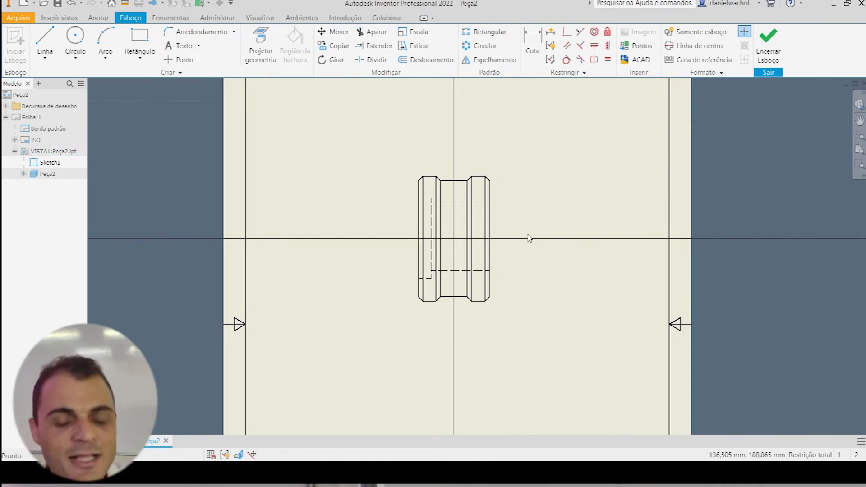
pyautogui.click(468, 472)
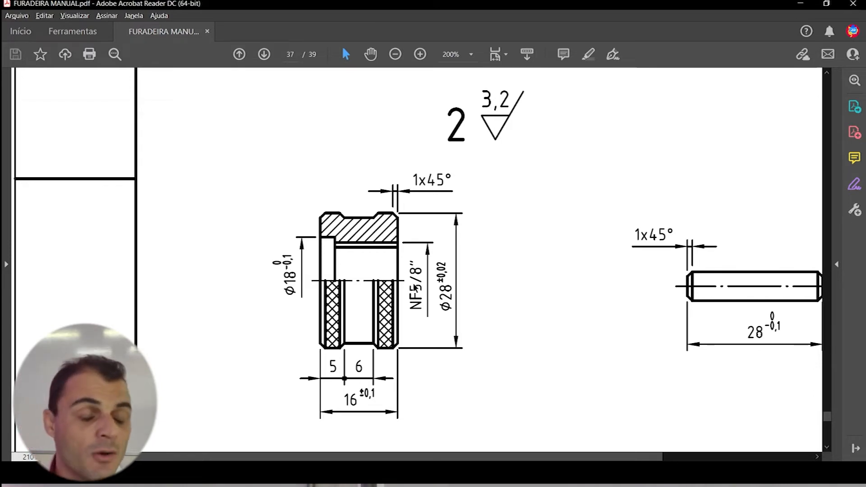
pyautogui.hotkey('alt', 'Tab')
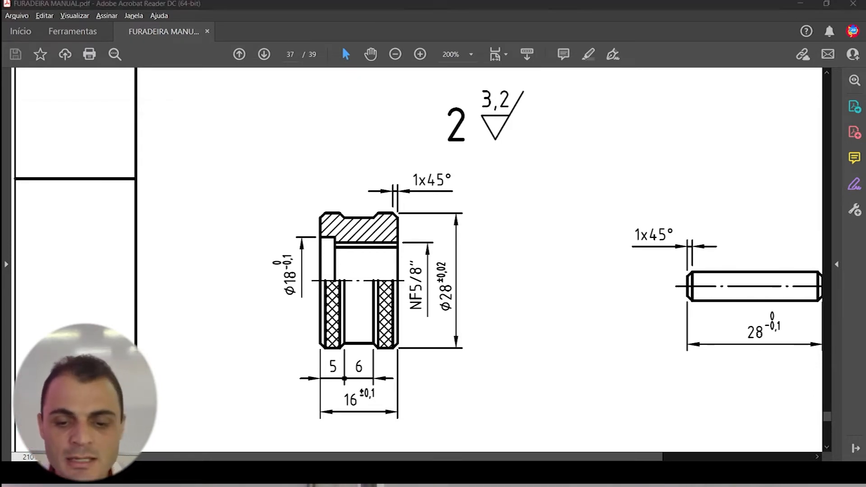
pyautogui.click(139, 40)
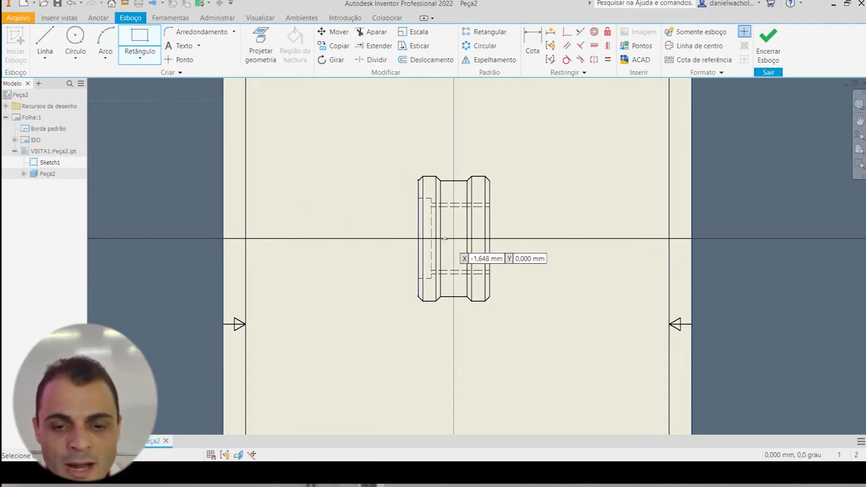
pyautogui.click(408, 239)
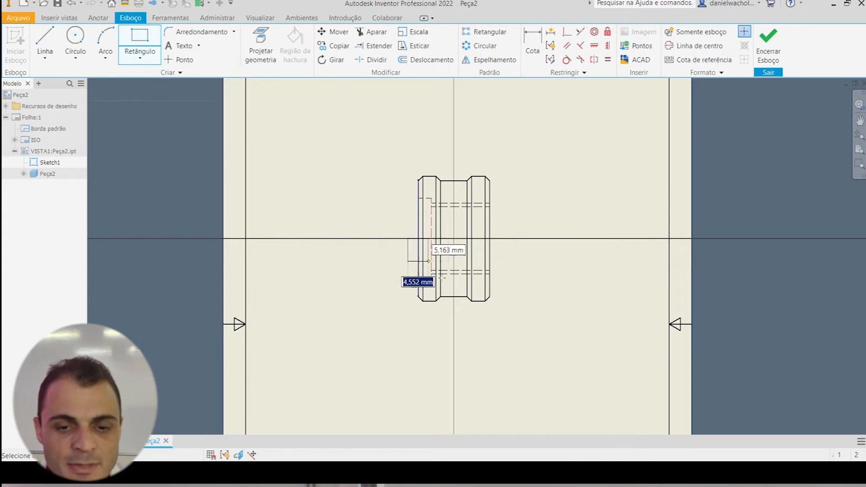
pyautogui.click(500, 316)
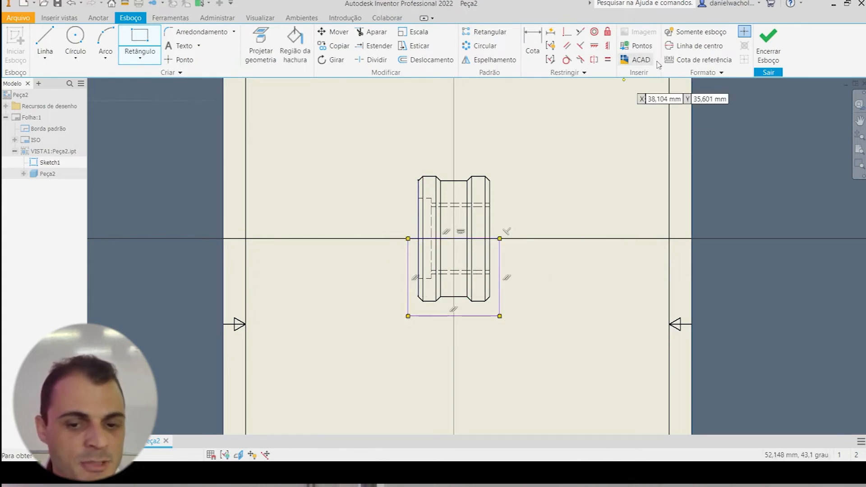
pyautogui.click(776, 53)
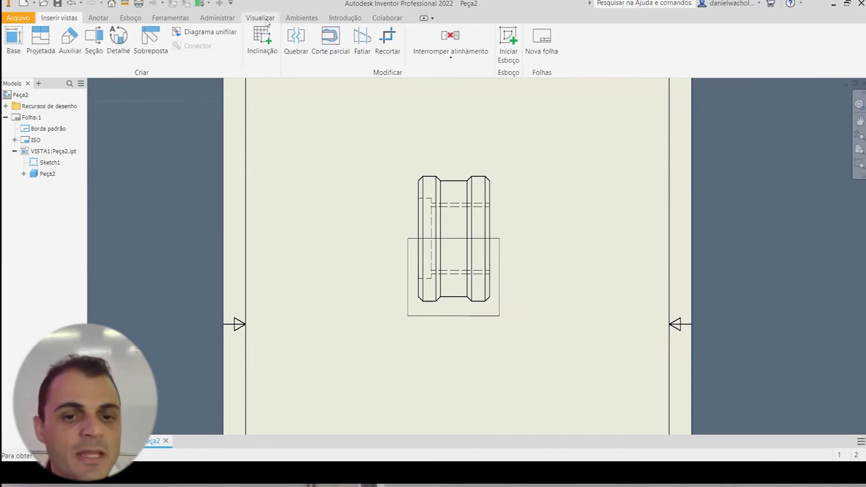
# Step: Create a break-out section of the bushing view from the rectangle profile, with depth 0,000 from a point on the hole's lower edge
pyautogui.click(332, 43)
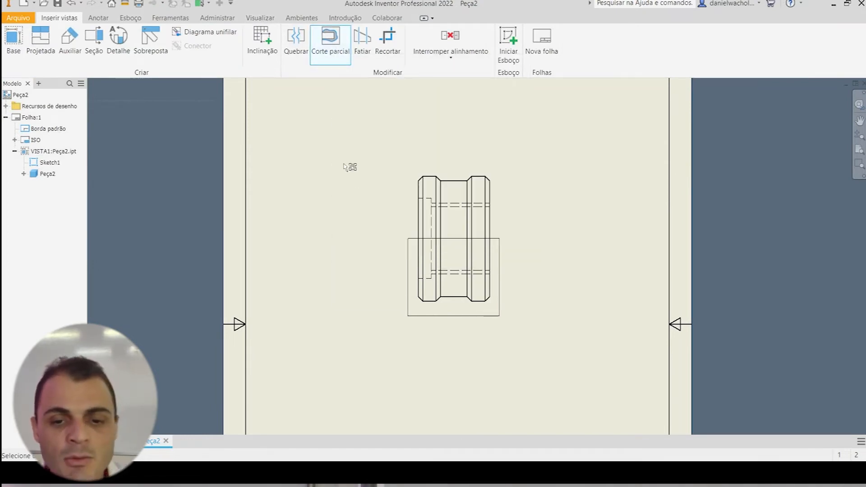
pyautogui.click(405, 190)
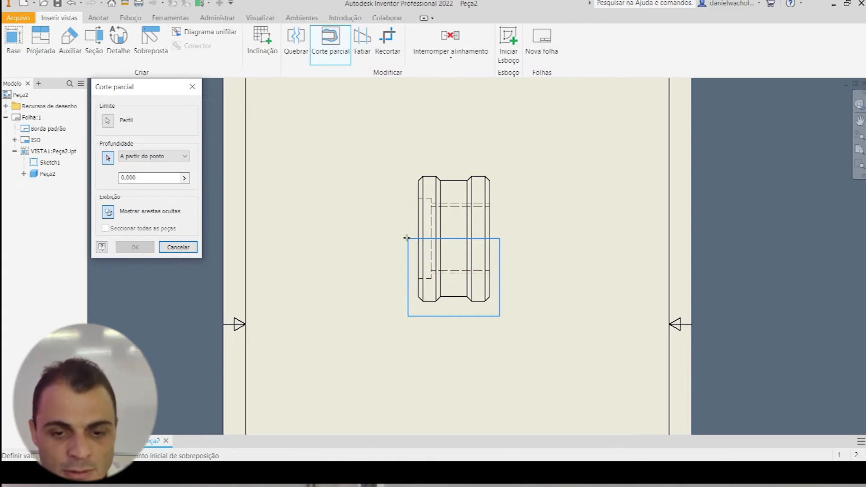
pyautogui.click(456, 273)
pyautogui.click(135, 247)
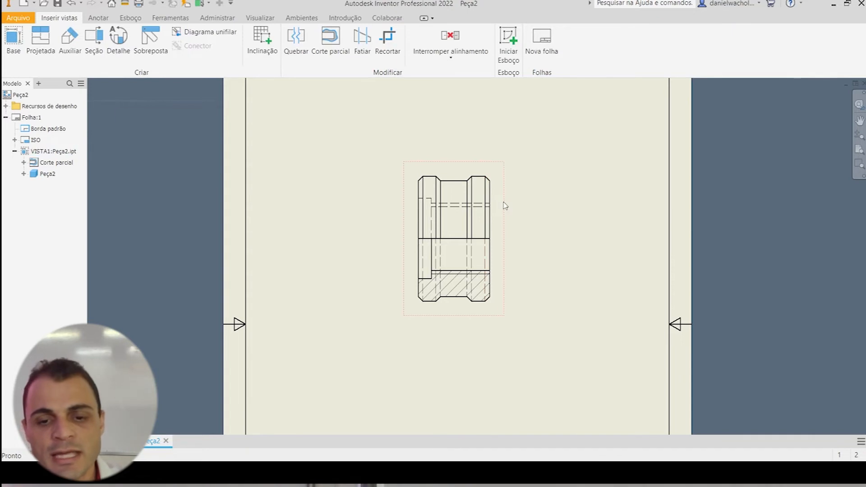
# Step: Change the bushing view's display style to hidden lines removed
pyautogui.doubleClick(504, 204)
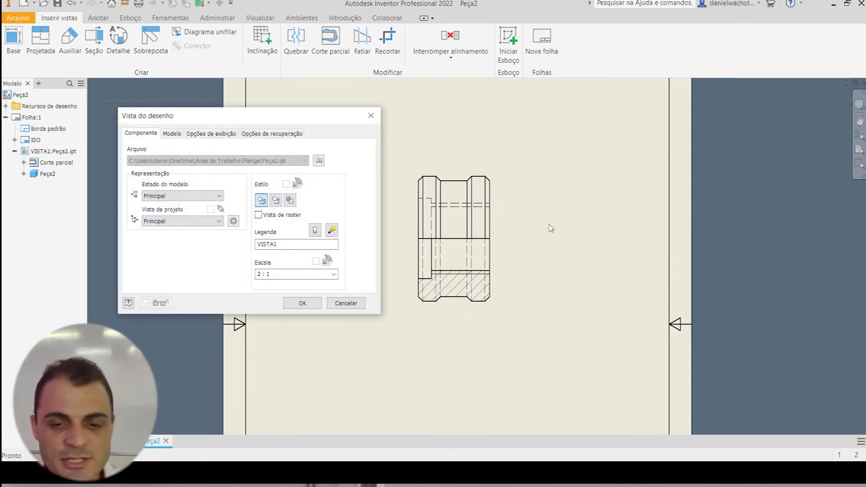
pyautogui.press('Escape')
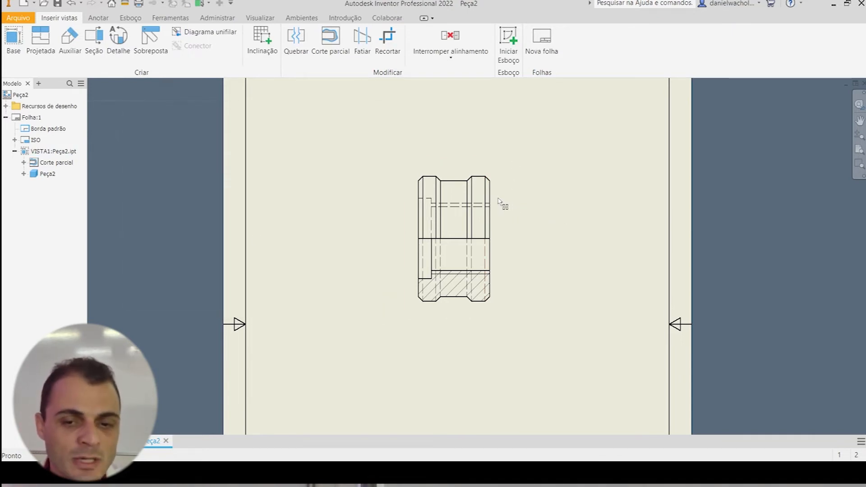
pyautogui.doubleClick(504, 205)
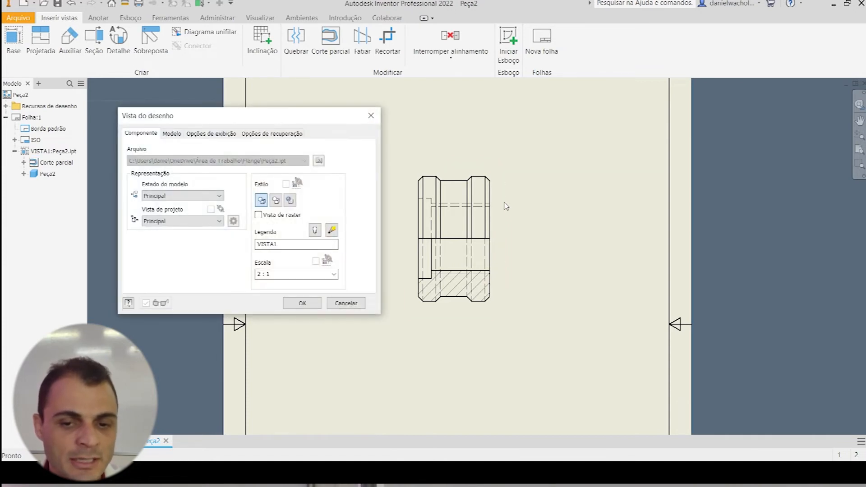
pyautogui.click(276, 202)
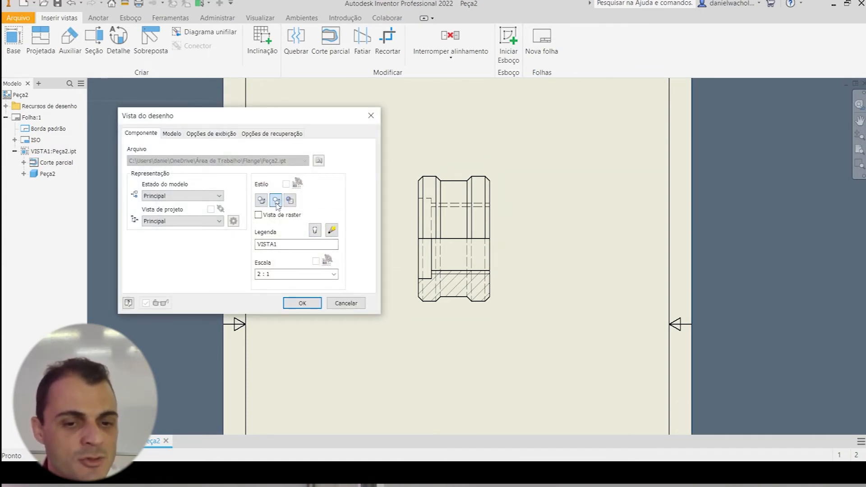
pyautogui.click(302, 303)
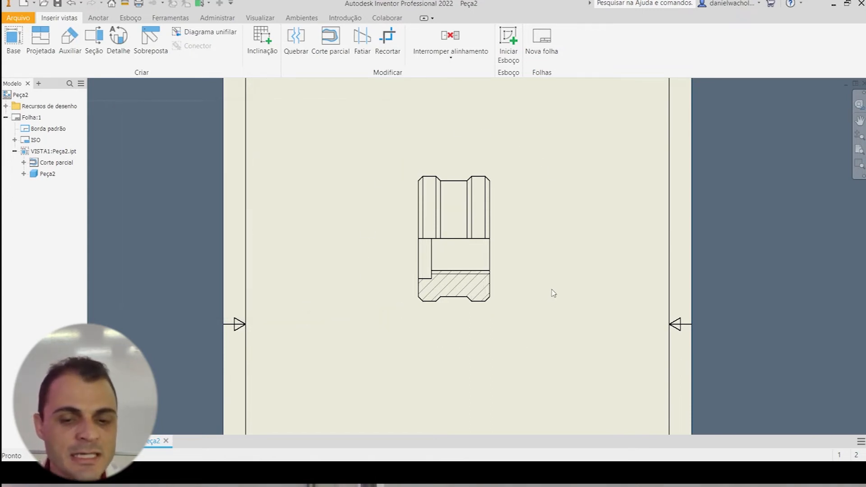
pyautogui.scroll(-4, 541, 289)
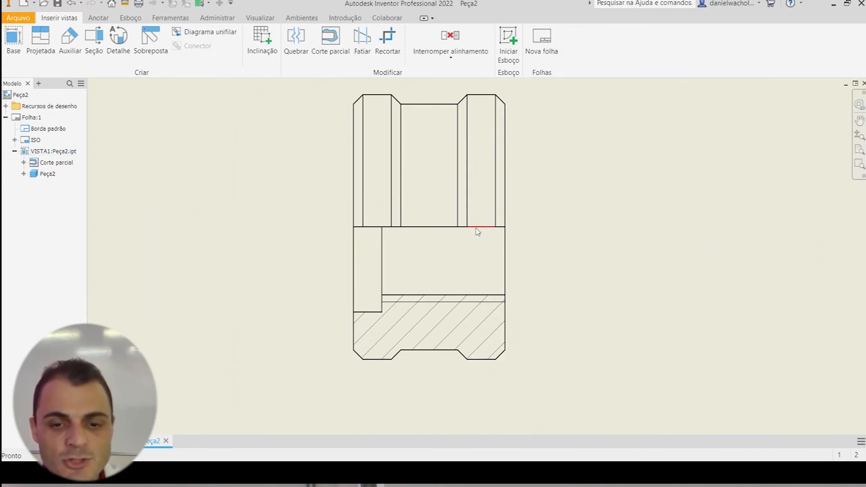
pyautogui.moveTo(333, 221); pyautogui.dragTo(354, 225)
pyautogui.click(298, 220)
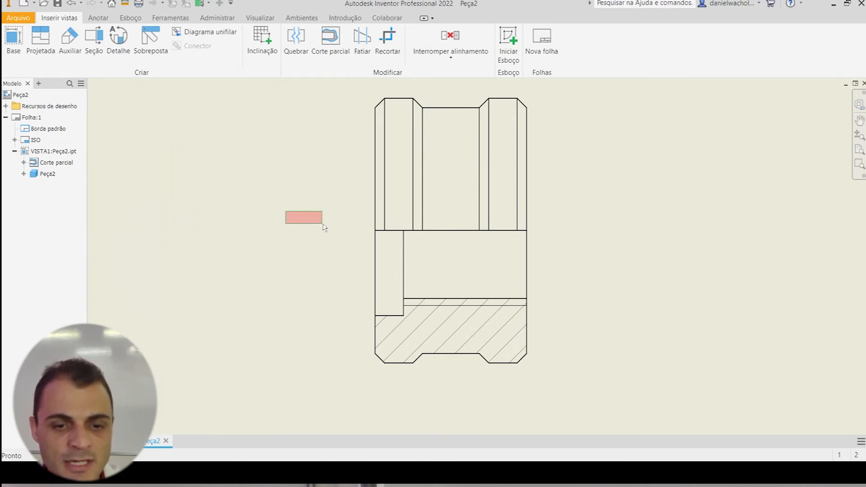
pyautogui.moveTo(655, 195)
pyautogui.mouseDown()
pyautogui.moveTo(537, 232)
pyautogui.moveTo(582, 217)
pyautogui.moveTo(526, 252)
pyautogui.moveTo(306, 269)
pyautogui.moveTo(541, 226)
pyautogui.moveTo(220, 265)
pyautogui.moveTo(435, 233)
pyautogui.moveTo(284, 255)
pyautogui.moveTo(267, 263)
pyautogui.moveTo(276, 266)
pyautogui.mouseUp()
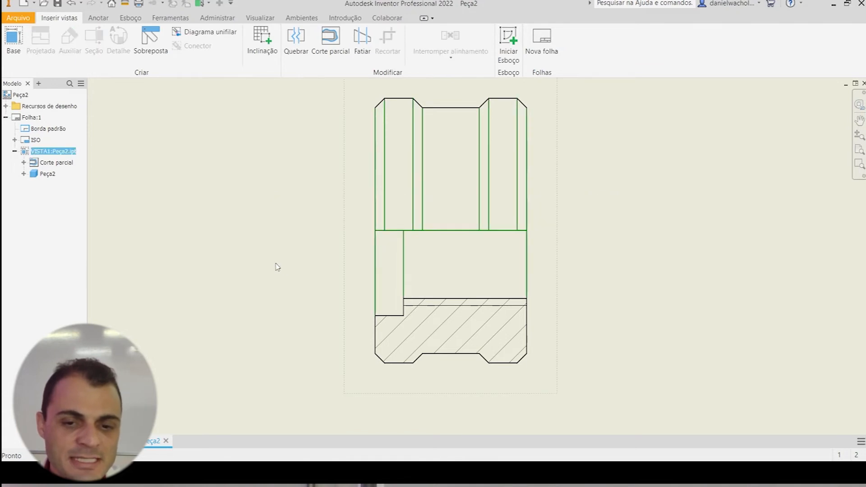
pyautogui.click(679, 283)
pyautogui.moveTo(261, 188); pyautogui.dragTo(612, 260)
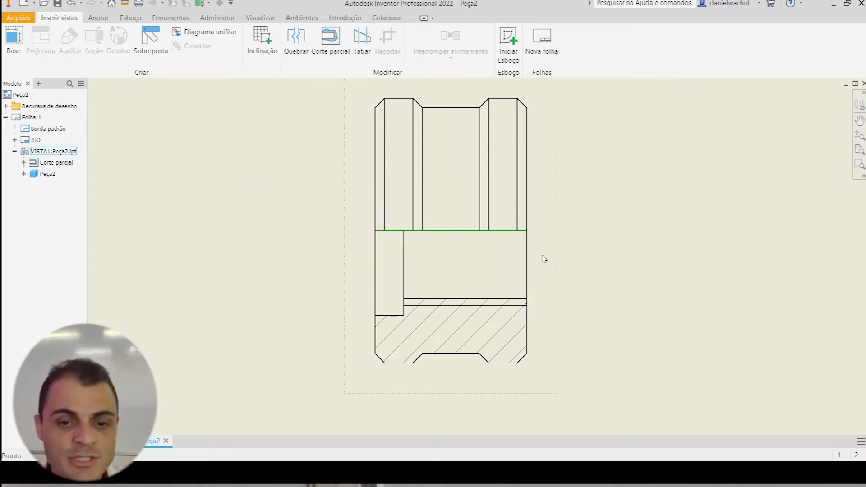
pyautogui.click(810, 245)
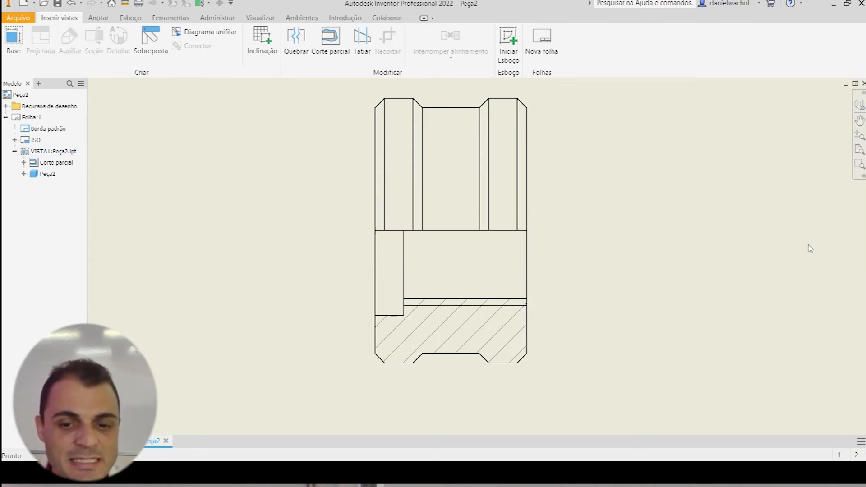
# Step: Hide the horizontal edge segments that separate the exterior half from the sectioned half of the bushing view
pyautogui.moveTo(326, 215); pyautogui.dragTo(569, 252)
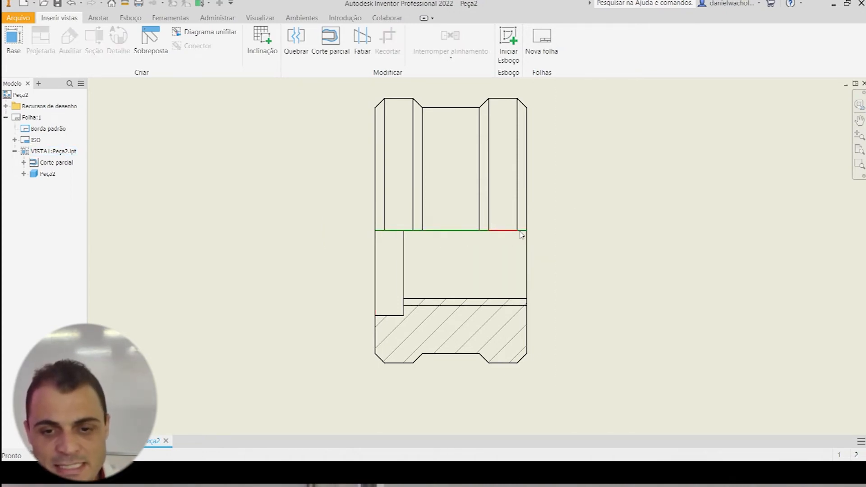
pyautogui.rightClick(450, 235)
pyautogui.click(470, 259)
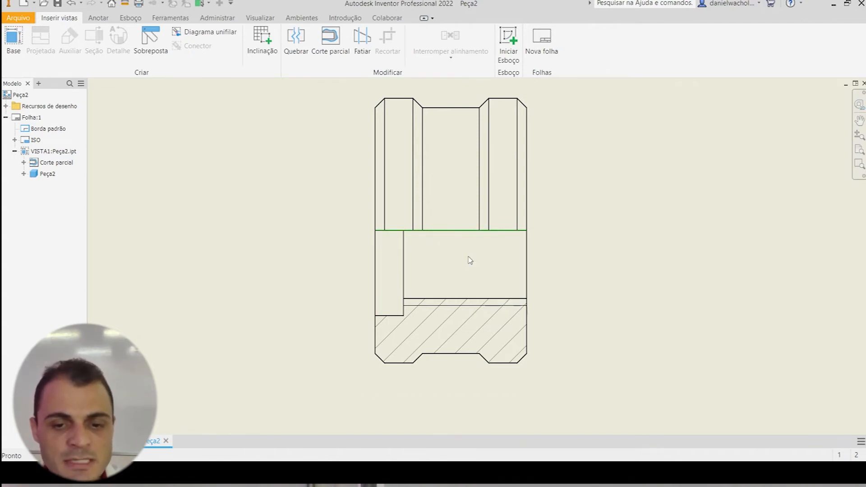
pyautogui.click(570, 236)
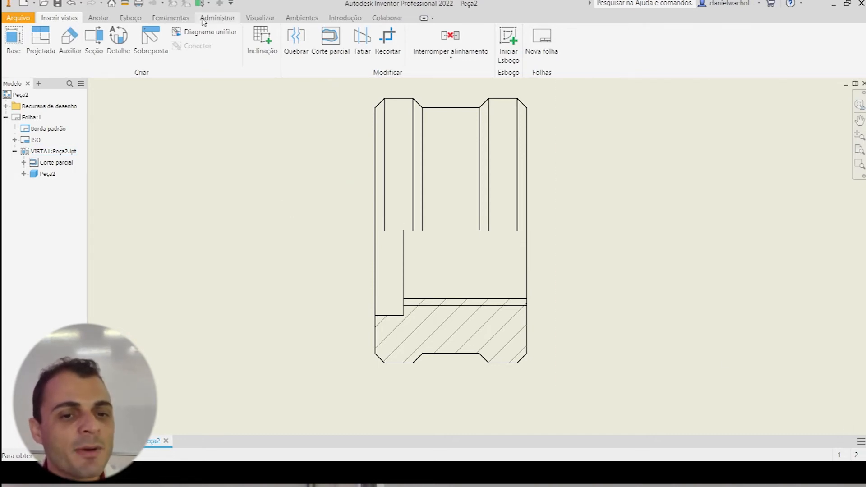
# Step: Draw a centerline across the bushing view along its axis, from the left face edge to the right face edge
pyautogui.click(98, 18)
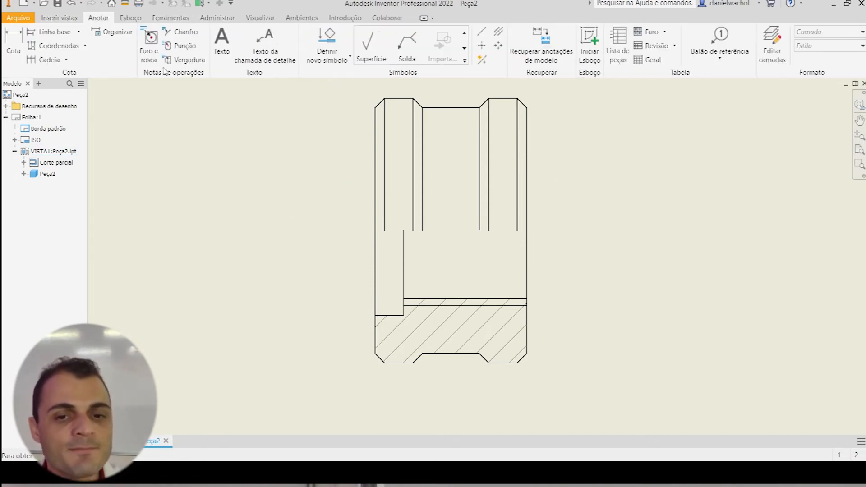
pyautogui.click(483, 32)
pyautogui.click(375, 230)
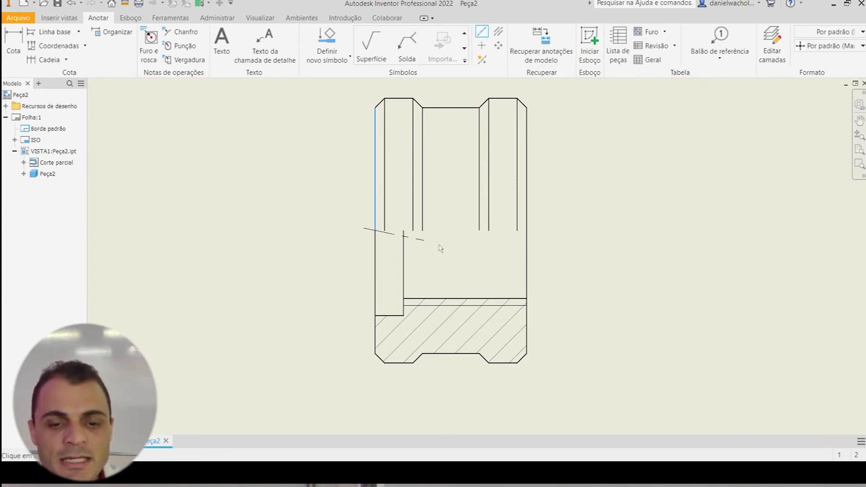
pyautogui.click(526, 231)
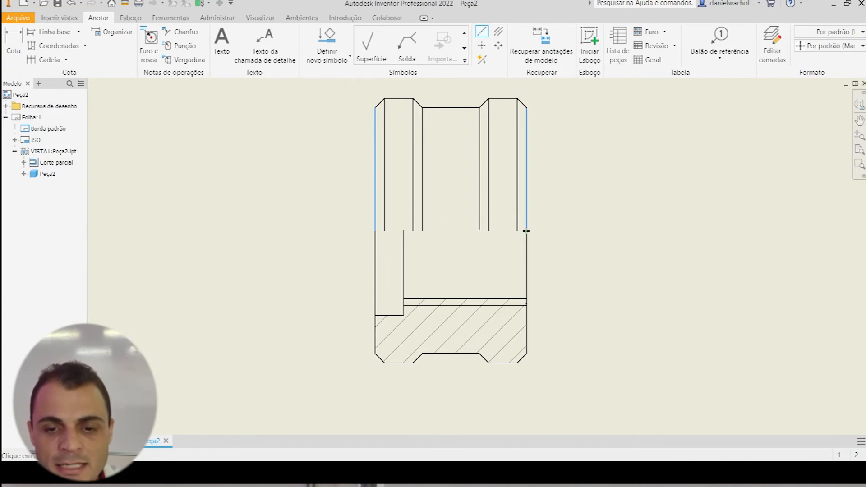
pyautogui.rightClick(598, 201)
pyautogui.click(629, 194)
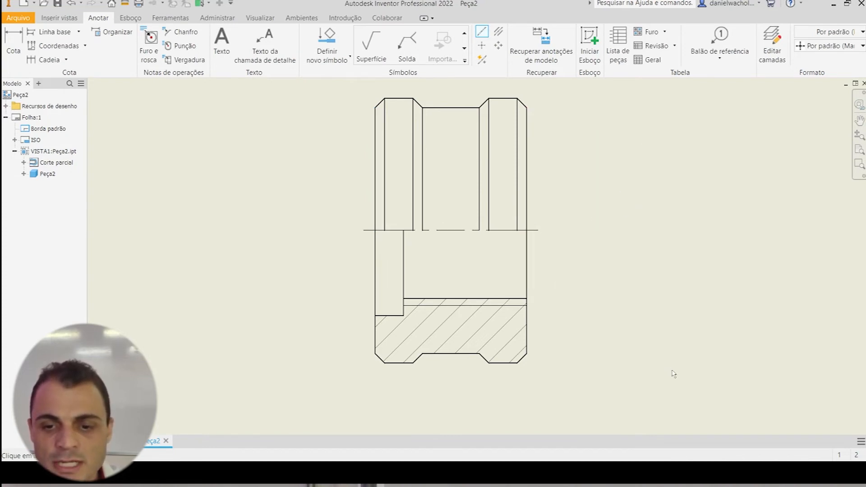
# Step: Check the bushing's dimensions in the PDF drawing and dimension the counterbore's diameter beside the view's left face
pyautogui.scroll(2, 725, 250)
pyautogui.moveTo(705, 255); pyautogui.dragTo(609, 256, button='middle')
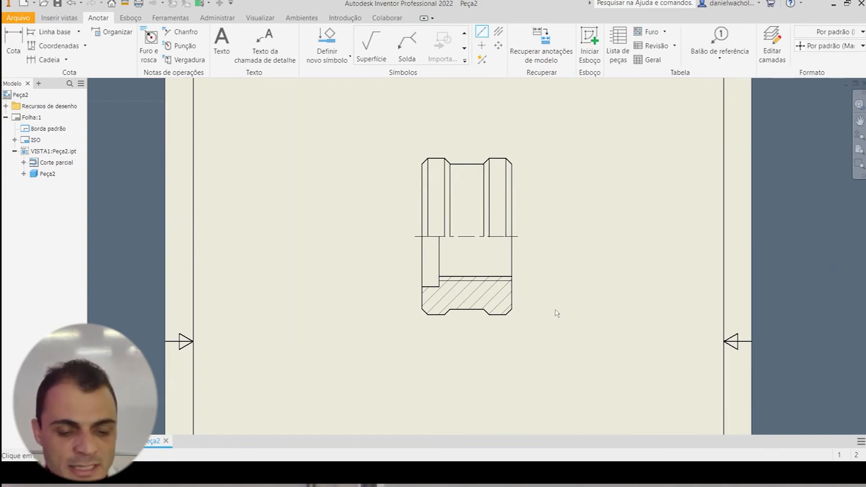
pyautogui.hotkey('alt', 'Tab')
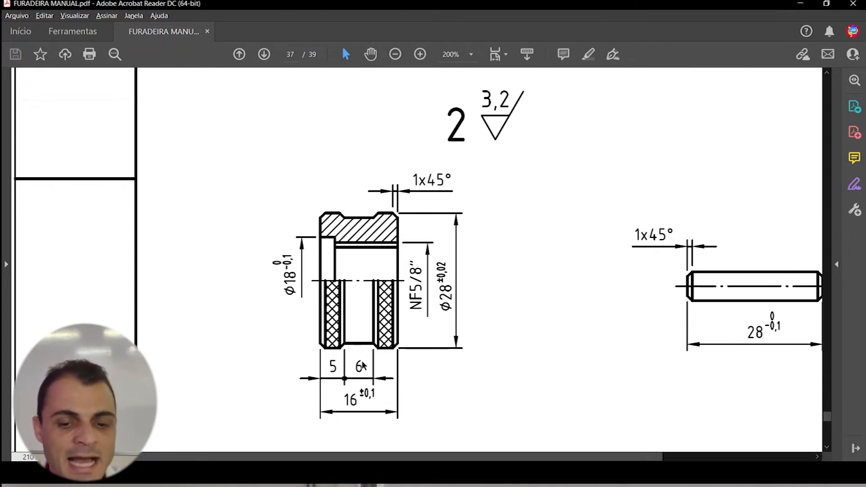
pyautogui.hotkey('alt', 'Tab')
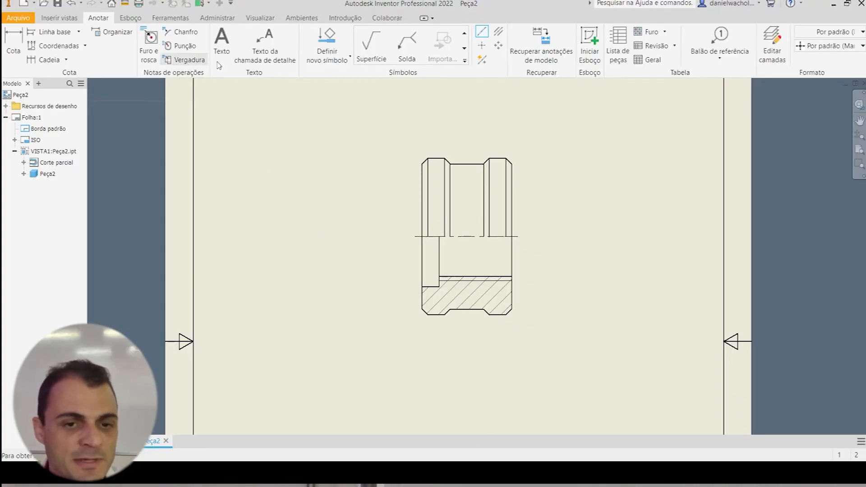
pyautogui.click(13, 43)
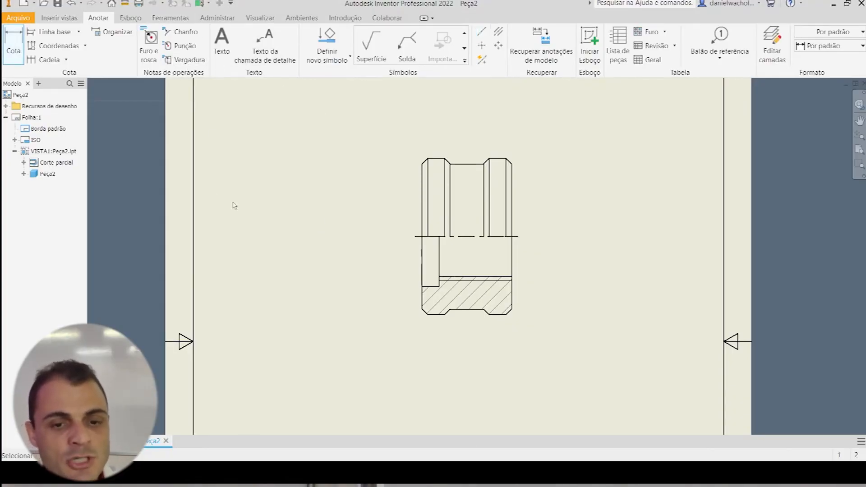
pyautogui.click(424, 256)
pyautogui.click(394, 253)
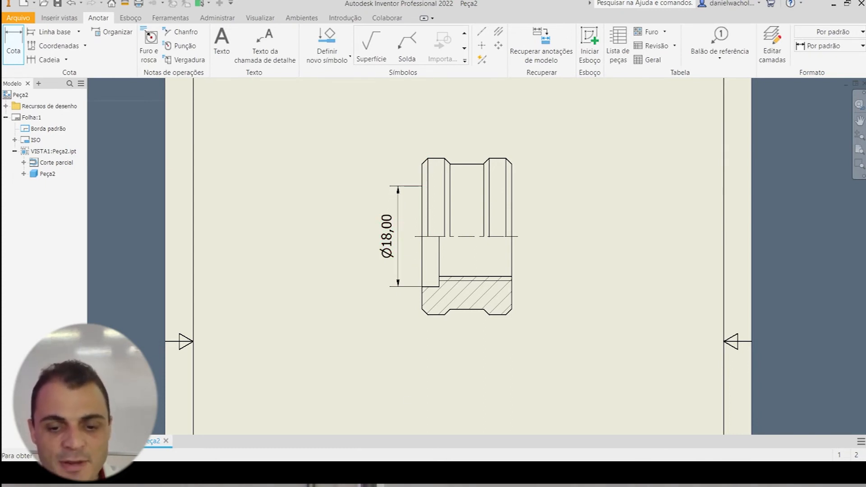
# Step: Check the half dimension in the PDF drawing and try to set the counterbore diameter dimension's second arrowhead to Nenhuma
pyautogui.hotkey('alt', 'Tab')
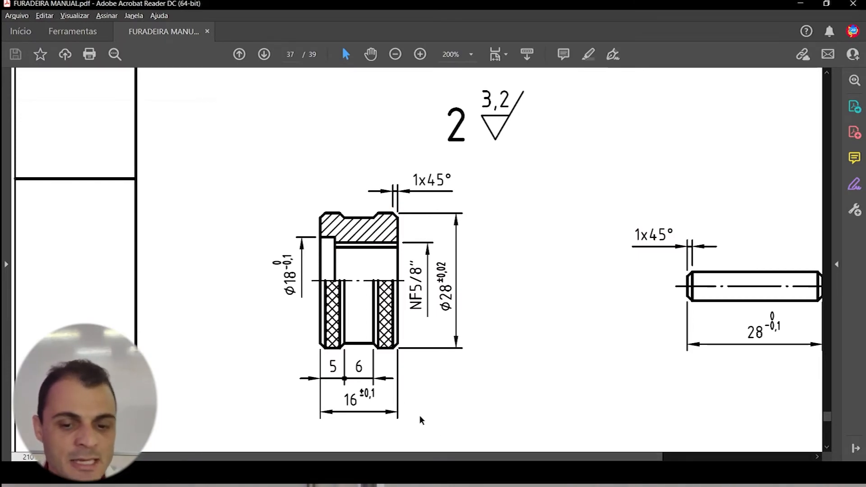
pyautogui.hotkey('alt', 'Tab')
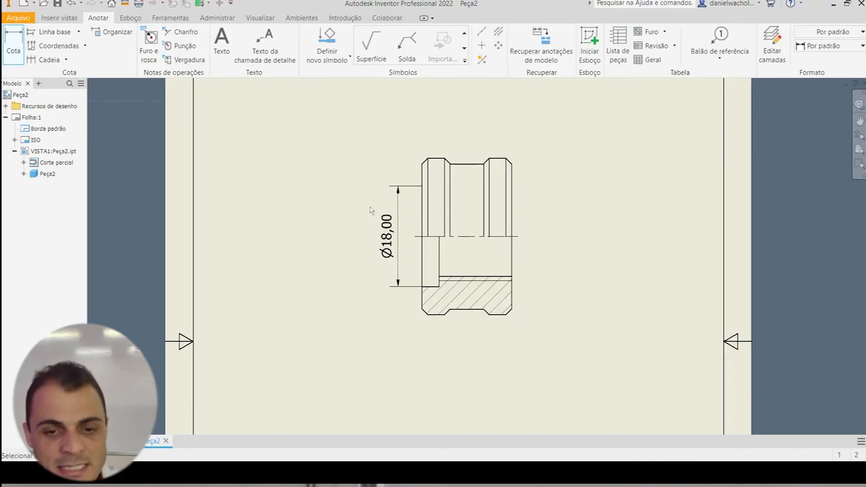
pyautogui.rightClick(398, 206)
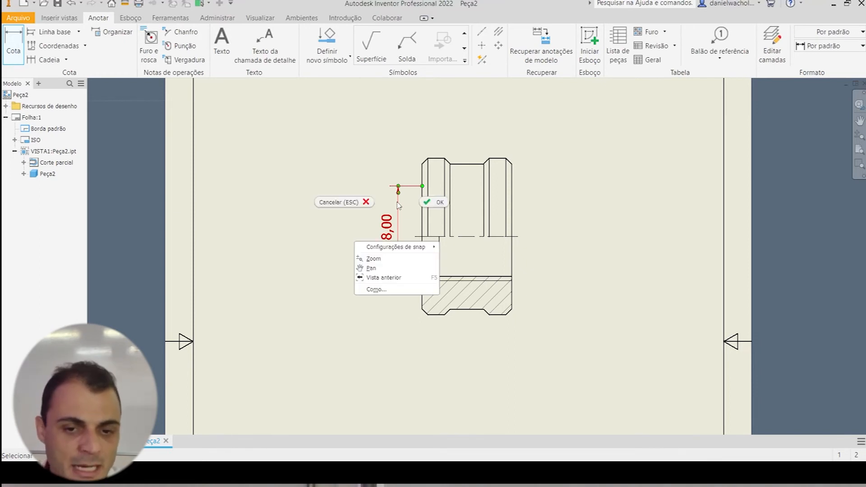
pyautogui.click(366, 202)
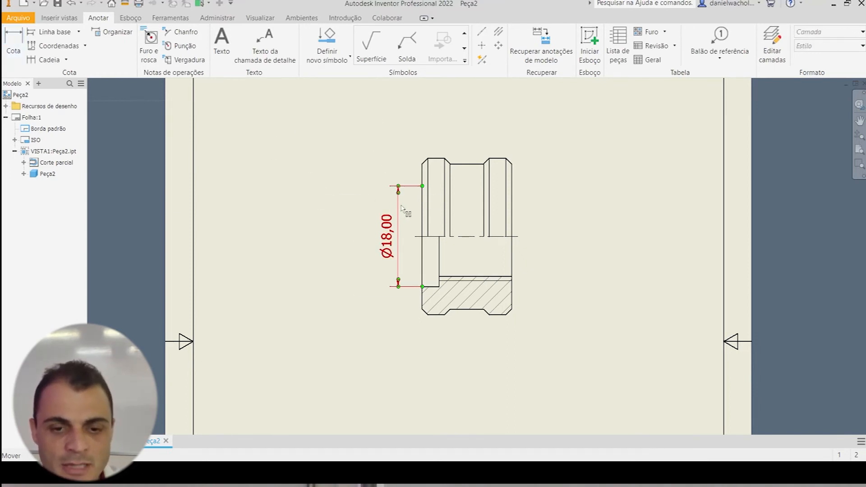
pyautogui.rightClick(398, 206)
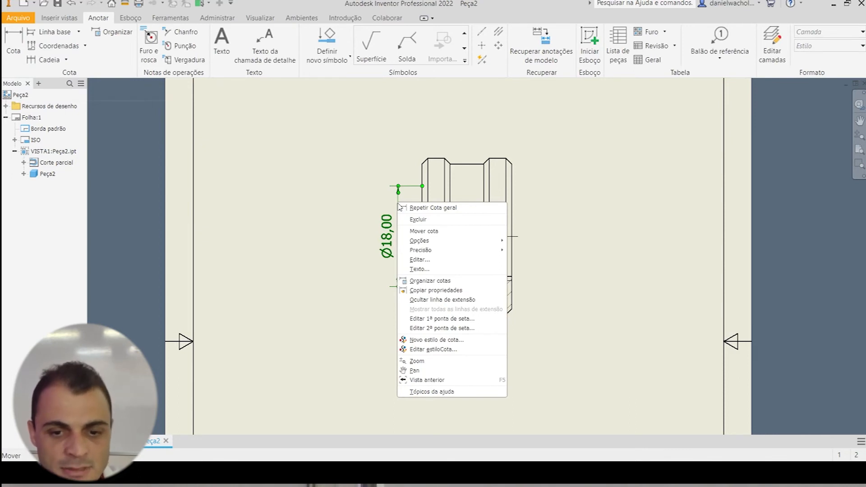
pyautogui.click(449, 328)
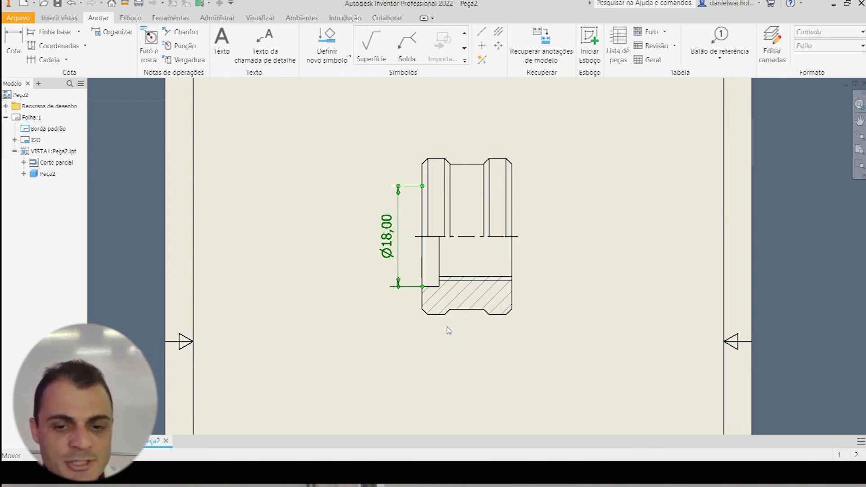
pyautogui.click(512, 354)
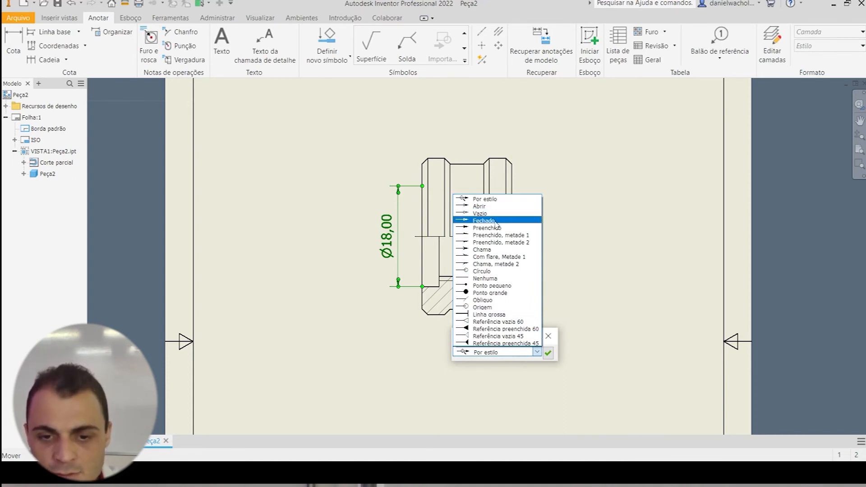
pyautogui.click(495, 279)
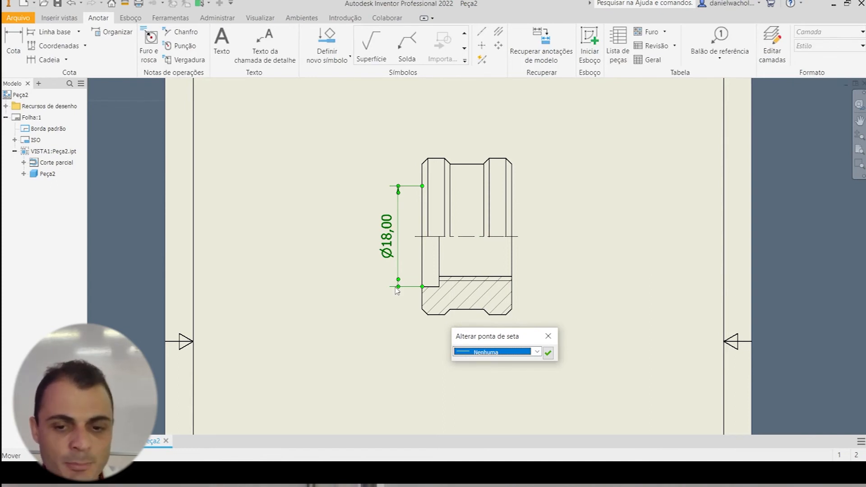
pyautogui.press('Return')
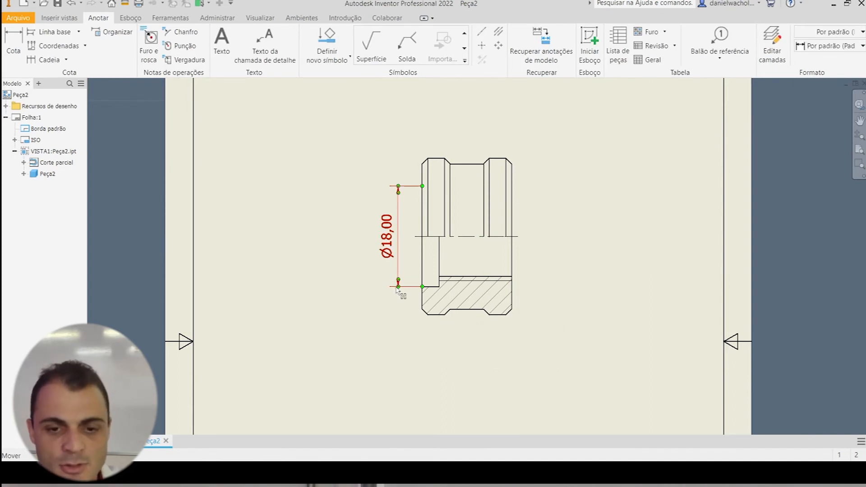
# Step: Set the counterbore diameter dimension's first arrowhead to Nenhuma and hide its upper extension line
pyautogui.rightClick(397, 194)
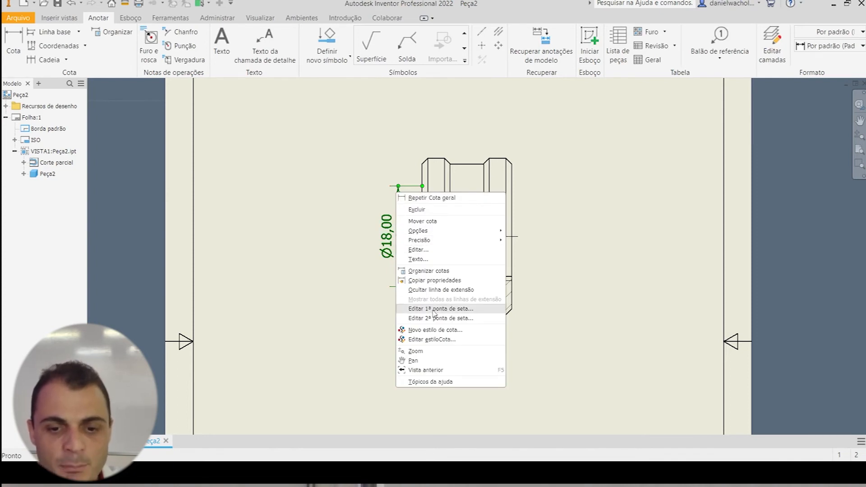
pyautogui.click(434, 311)
pyautogui.click(464, 334)
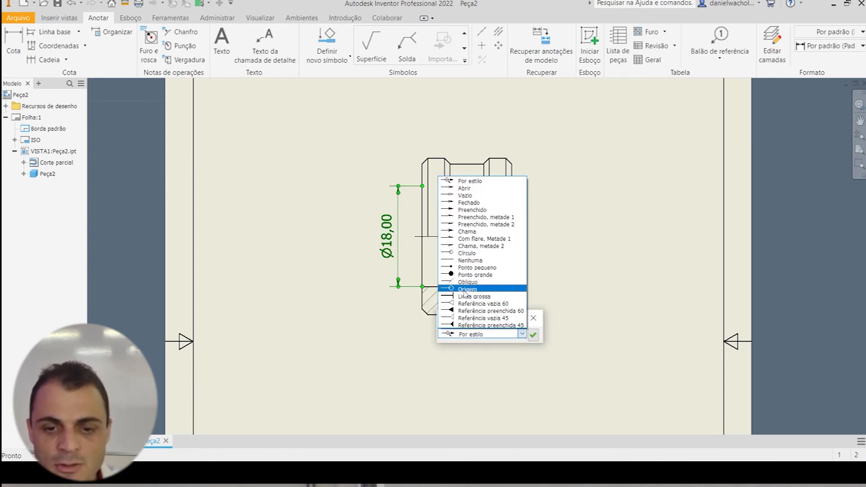
pyautogui.click(476, 261)
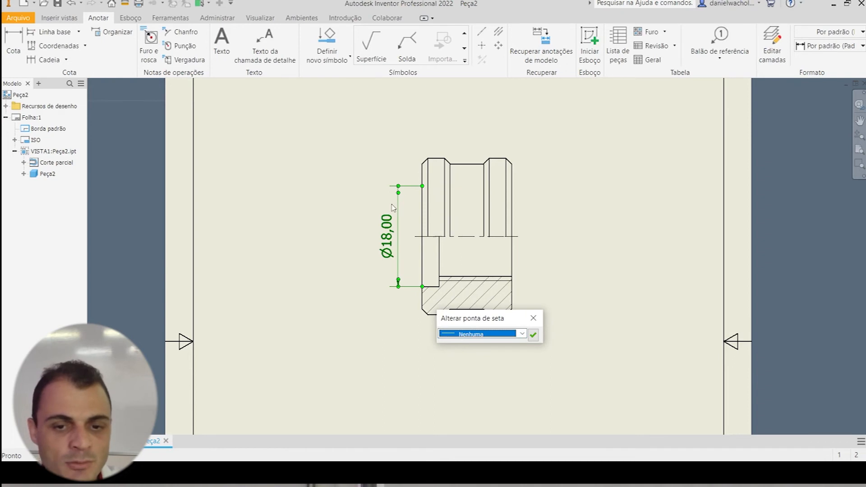
pyautogui.click(533, 334)
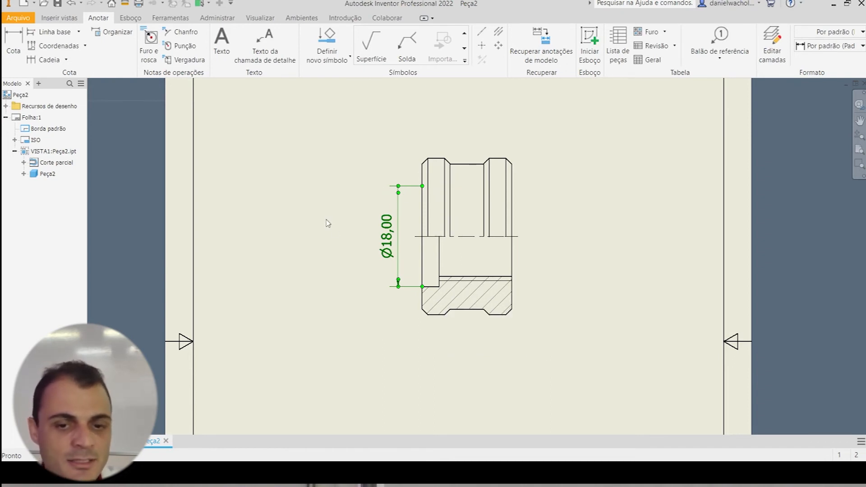
pyautogui.rightClick(413, 187)
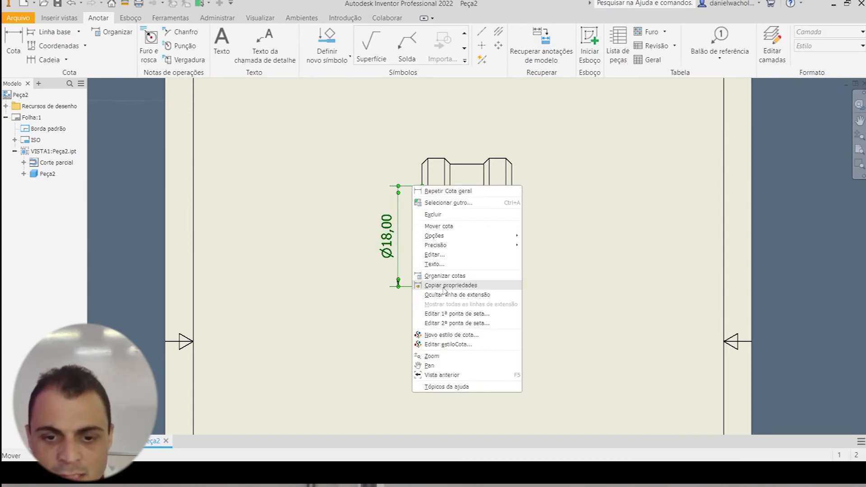
pyautogui.click(478, 296)
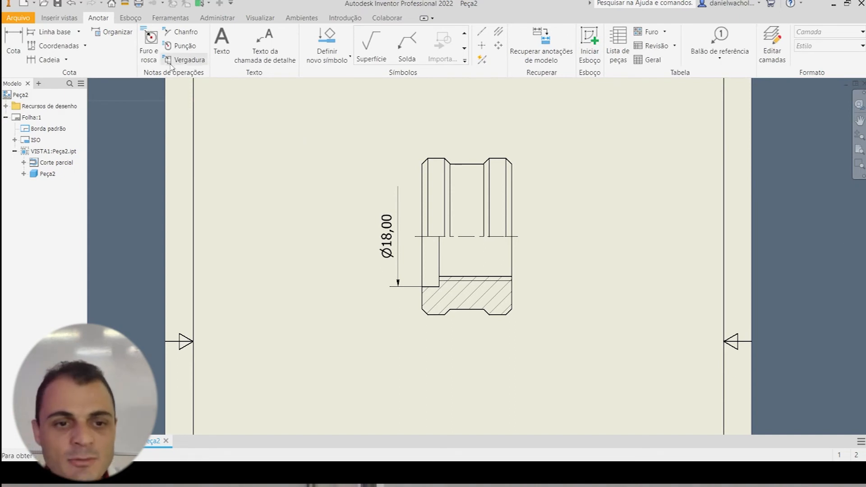
# Step: Add a hole and thread note to the thread line in the bushing's sectioned half
pyautogui.click(149, 45)
pyautogui.click(497, 283)
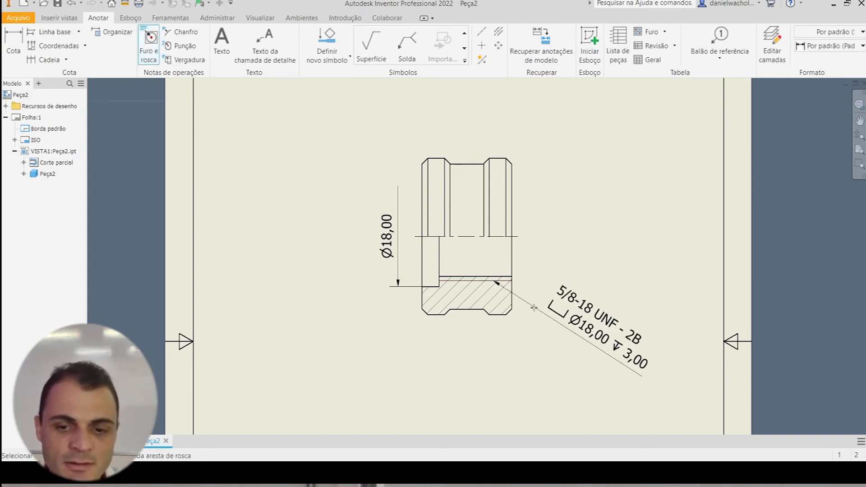
pyautogui.rightClick(591, 253)
pyautogui.click(621, 253)
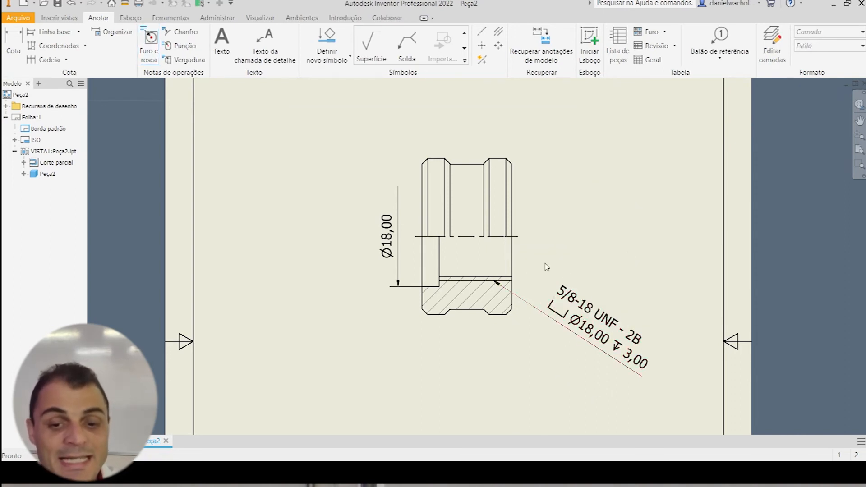
pyautogui.moveTo(607, 255); pyautogui.dragTo(605, 251, button='middle')
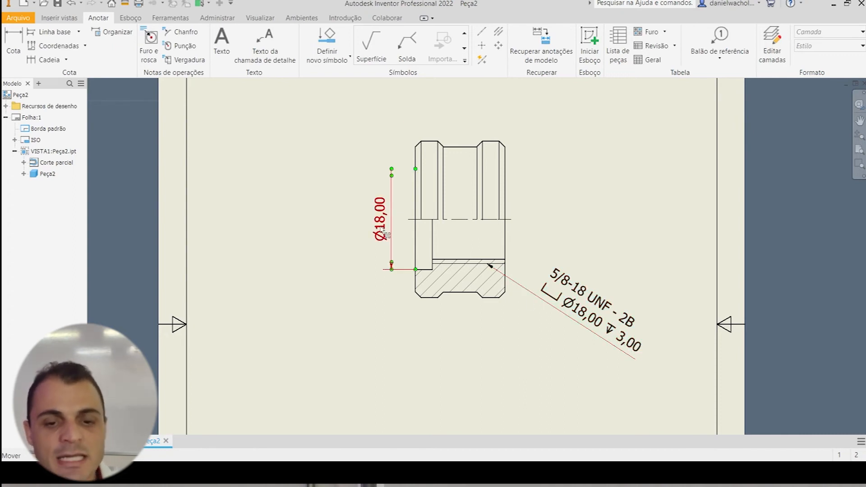
pyautogui.press('d')
pyautogui.click(425, 270)
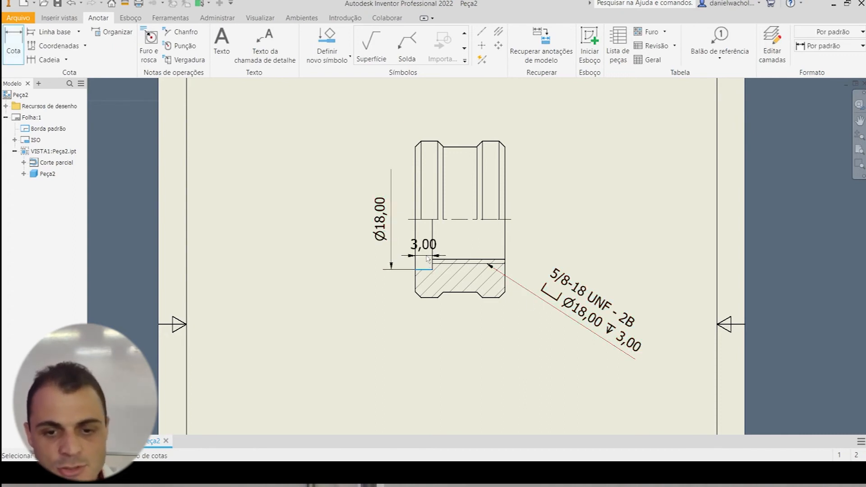
pyautogui.press('Escape')
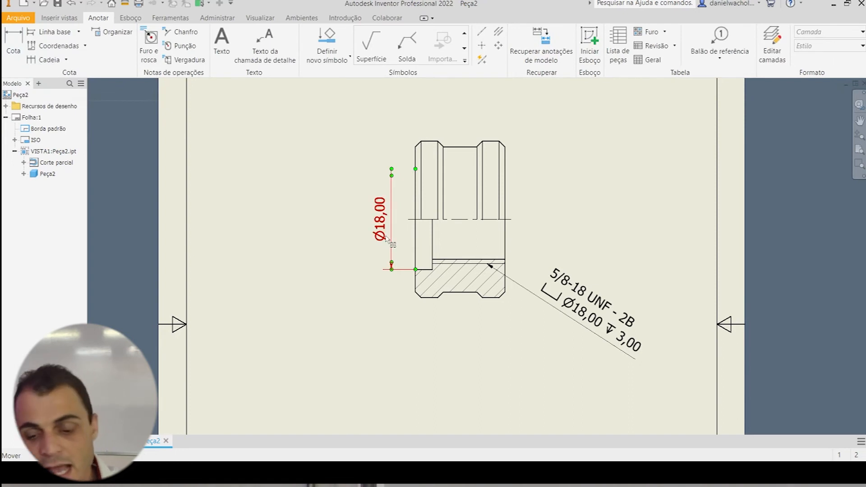
# Step: Replace the diameter dimension and the thread note with a hole and thread note attached to the left face edge, just below the centerline
pyautogui.click(572, 301)
pyautogui.press('Delete')
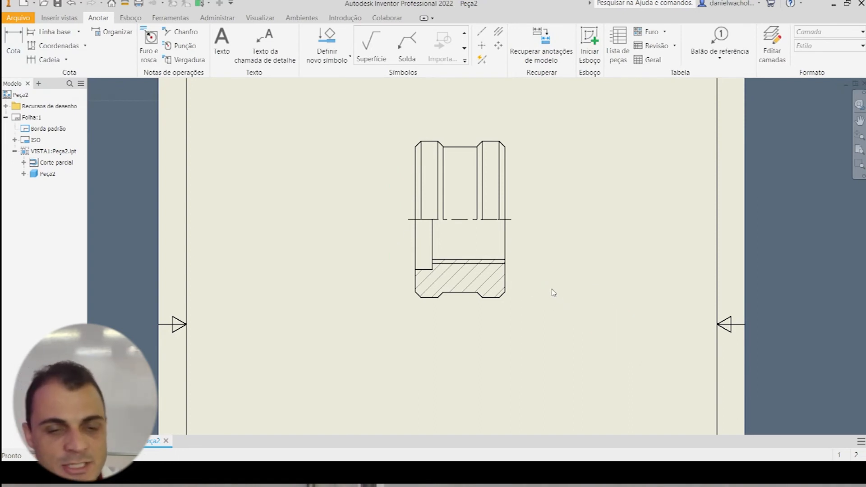
pyautogui.click(151, 39)
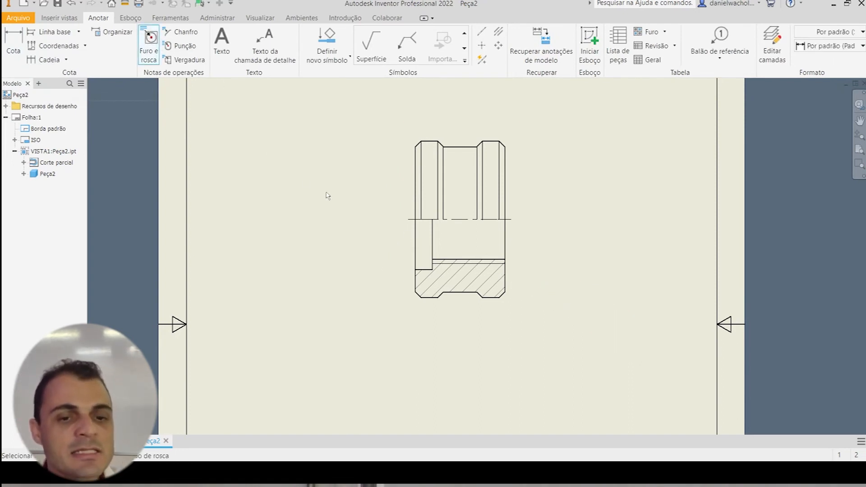
pyautogui.click(415, 229)
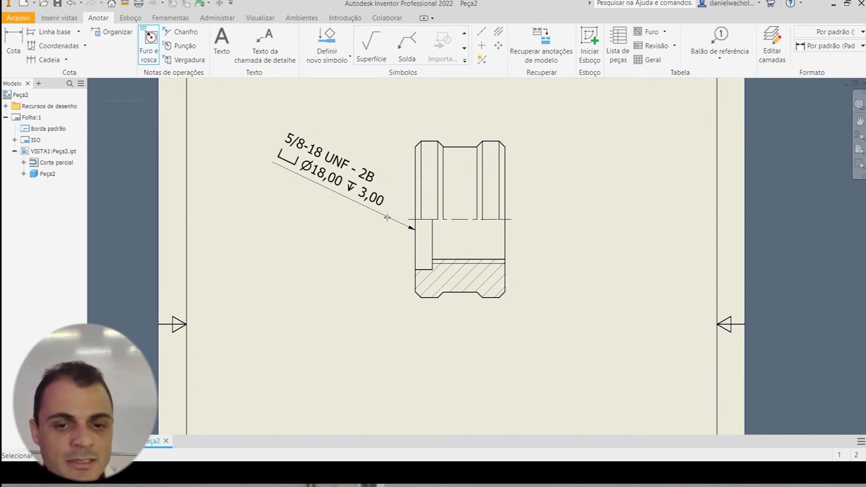
pyautogui.click(385, 217)
pyautogui.rightClick(381, 229)
pyautogui.click(405, 230)
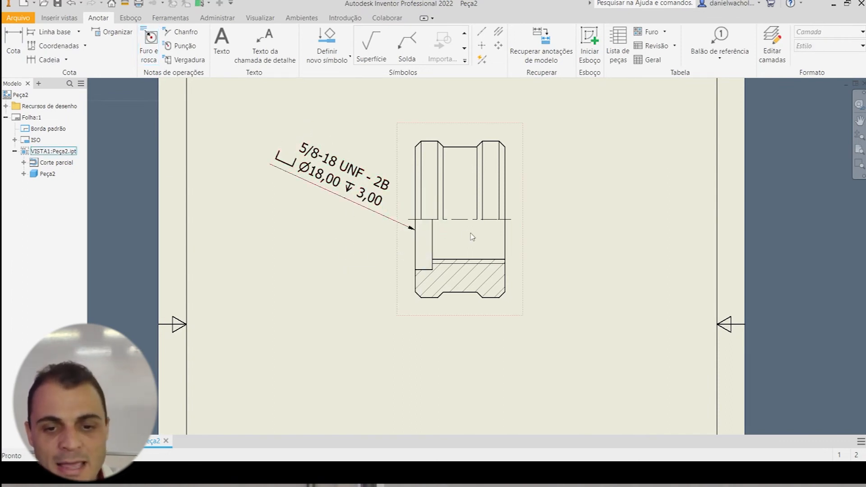
pyautogui.click(429, 238)
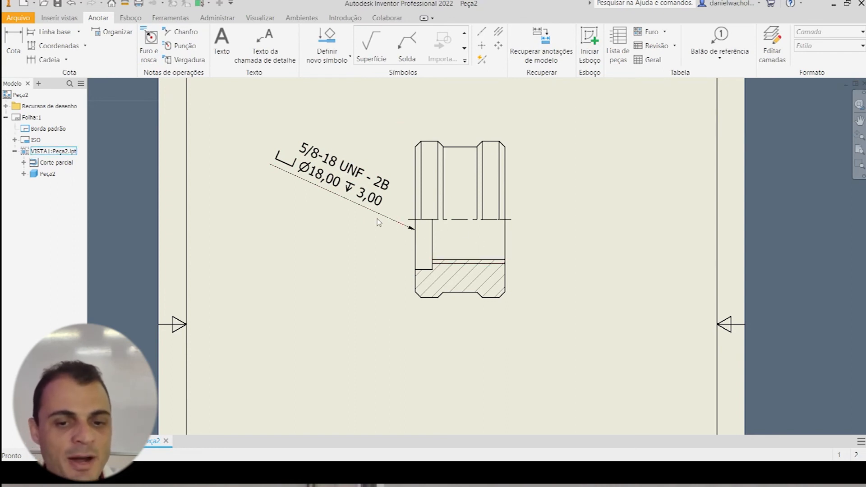
pyautogui.press('d')
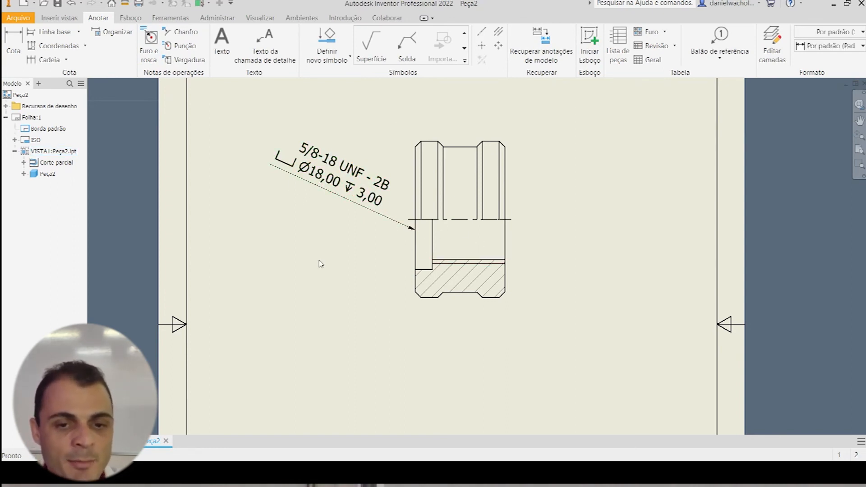
# Step: Dimension the bushing's outer diameter, placing the vertical dimension beside its right face
pyautogui.press('Escape')
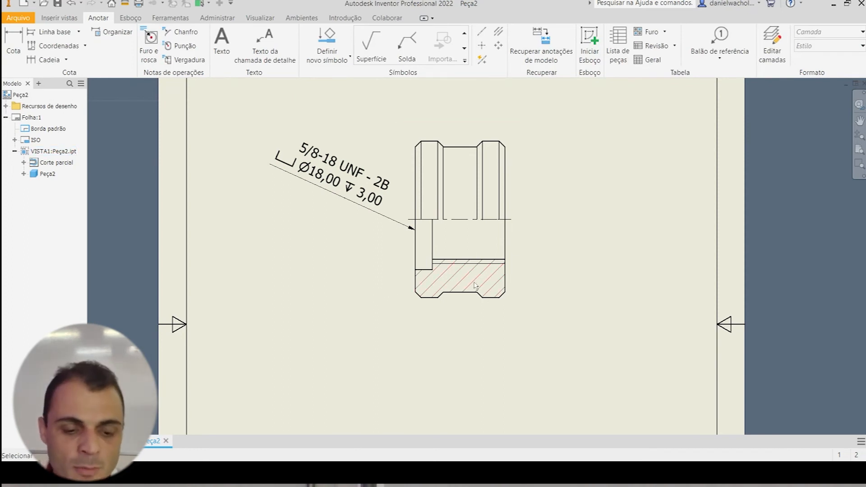
pyautogui.press('d')
pyautogui.click(497, 140)
pyautogui.click(539, 198)
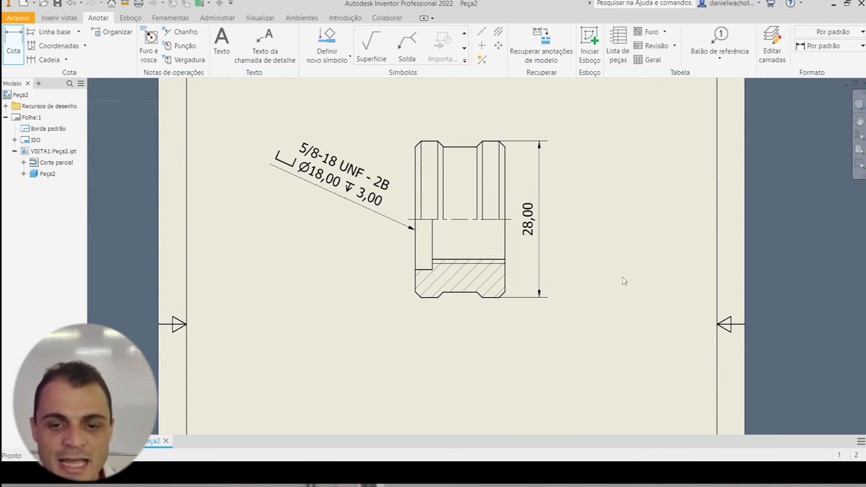
pyautogui.press('Escape')
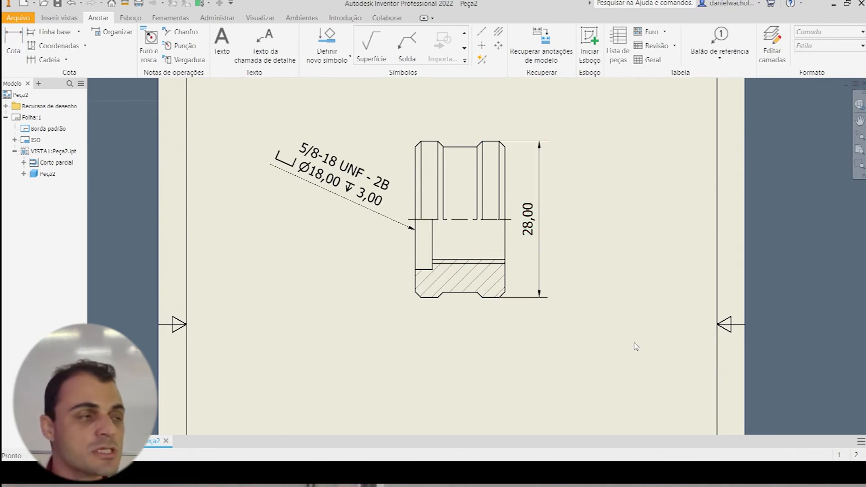
# Step: Add a diameter symbol before the value of the bushing's outer diameter dimension
pyautogui.doubleClick(534, 231)
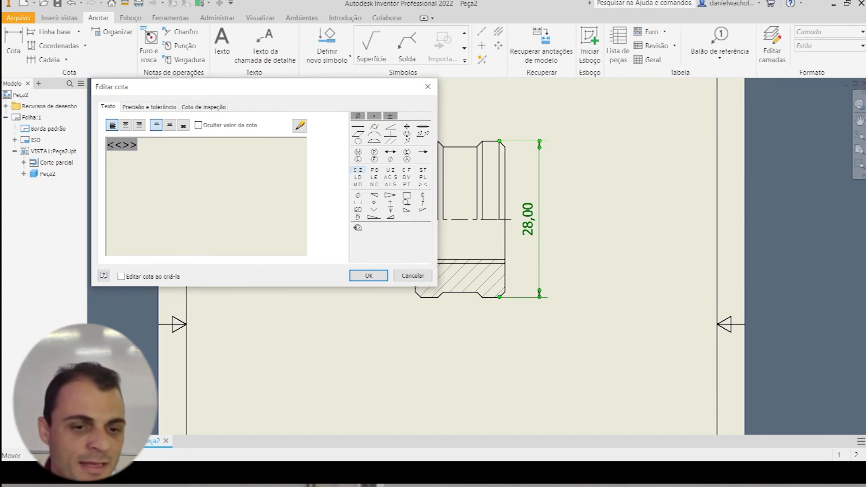
pyautogui.click(359, 116)
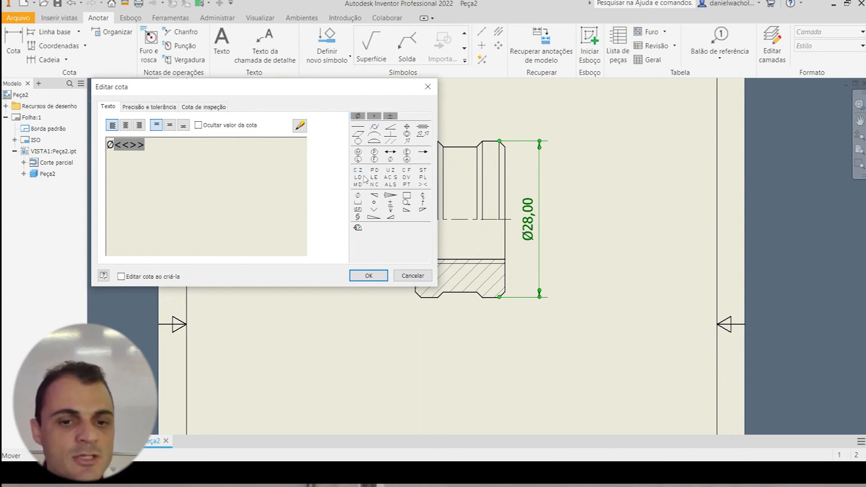
pyautogui.click(368, 275)
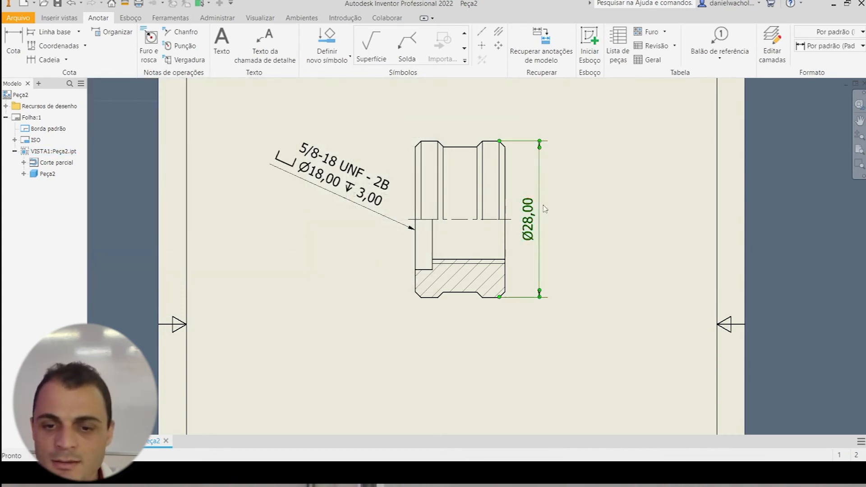
pyautogui.click(609, 288)
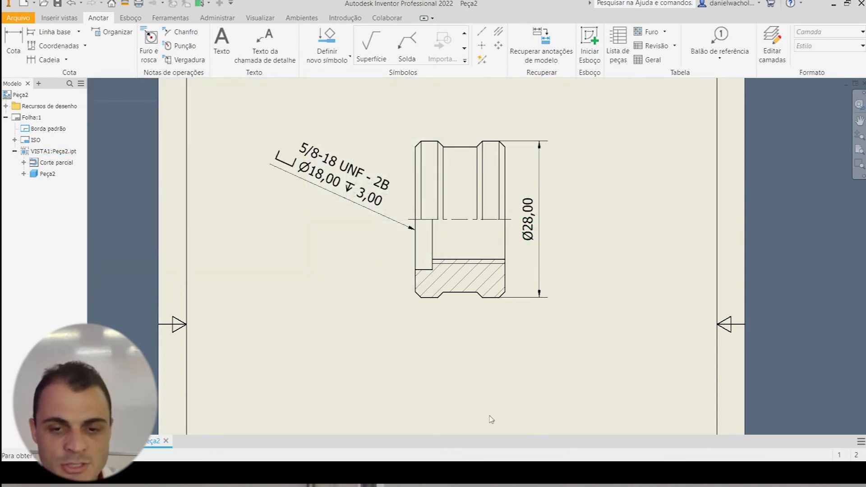
# Step: Check the chamfer callout in the PDF drawing and add a chamfer note to the bushing's upper-left chamfer
pyautogui.hotkey('alt', 'Tab')
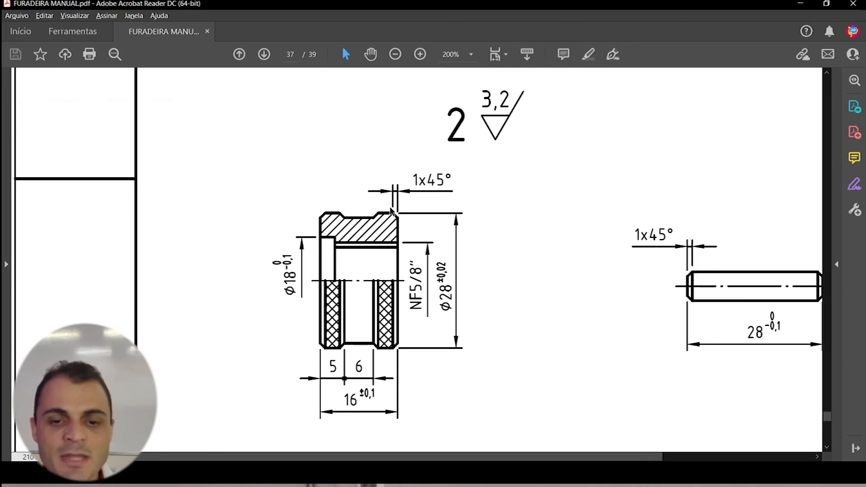
pyautogui.click(453, 472)
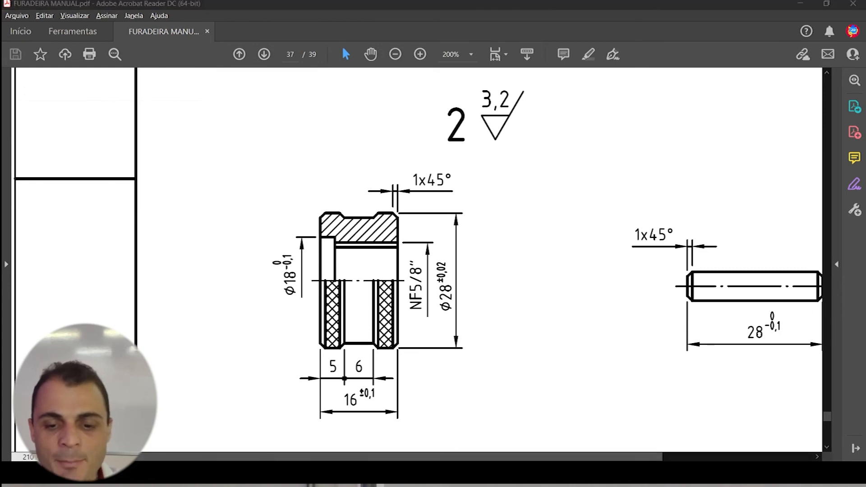
pyautogui.moveTo(317, 180); pyautogui.dragTo(294, 231, button='middle')
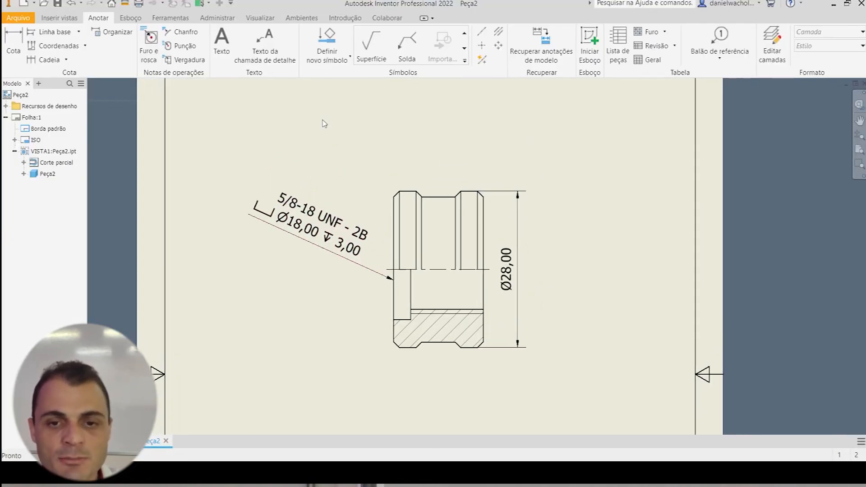
pyautogui.click(180, 32)
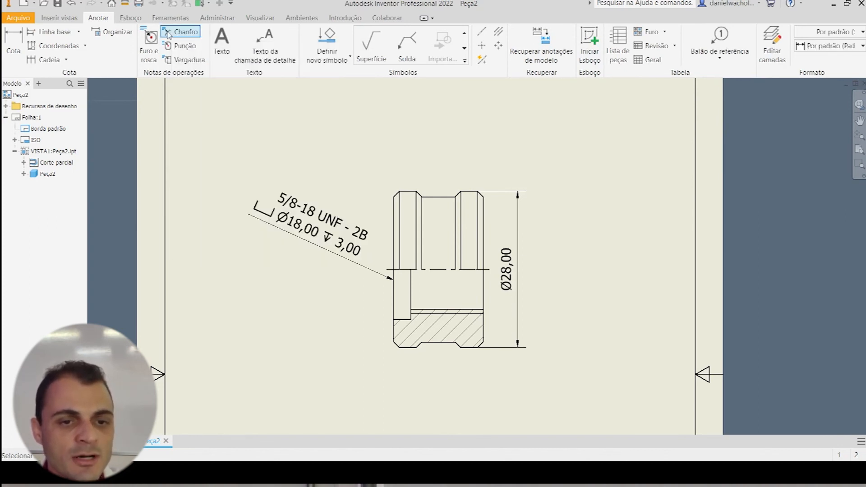
pyautogui.scroll(3, 387, 188)
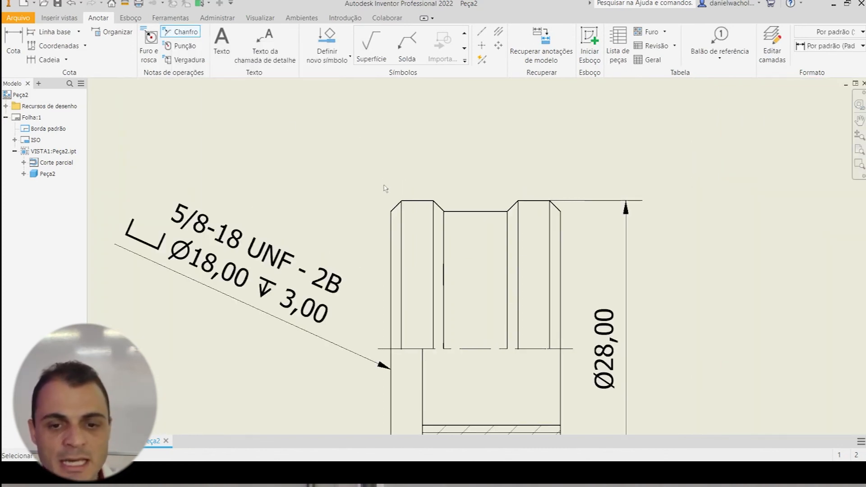
pyautogui.click(394, 209)
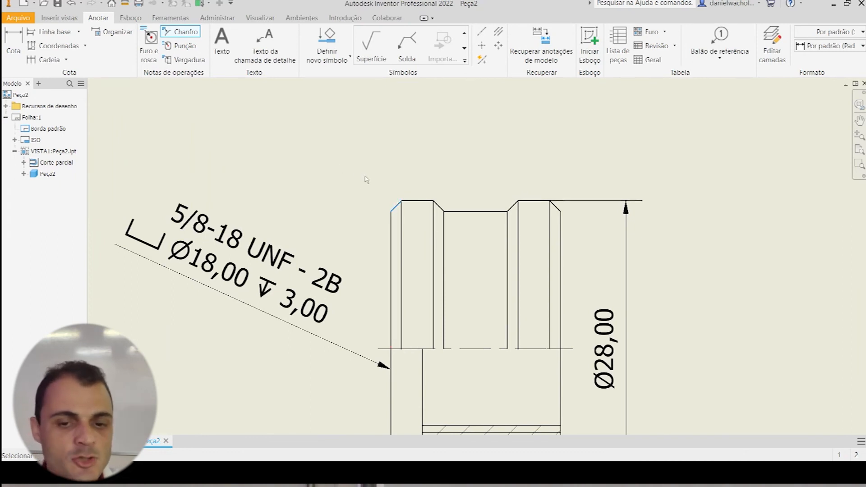
pyautogui.click(391, 222)
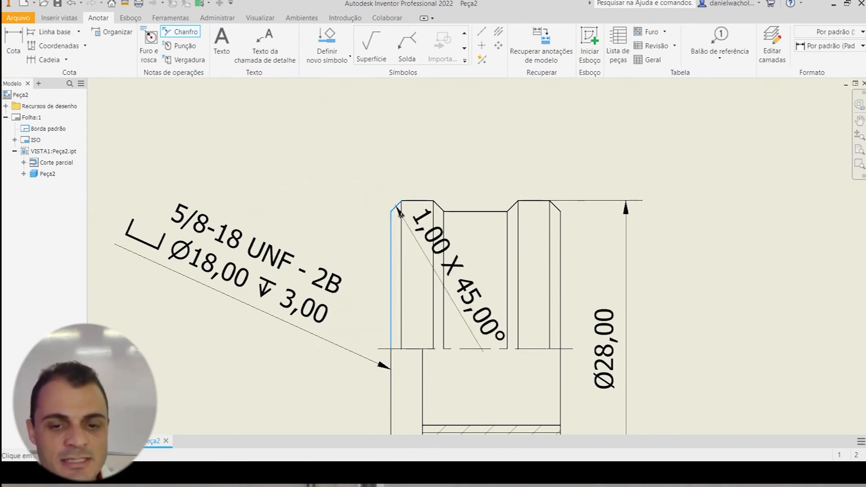
pyautogui.click(377, 184)
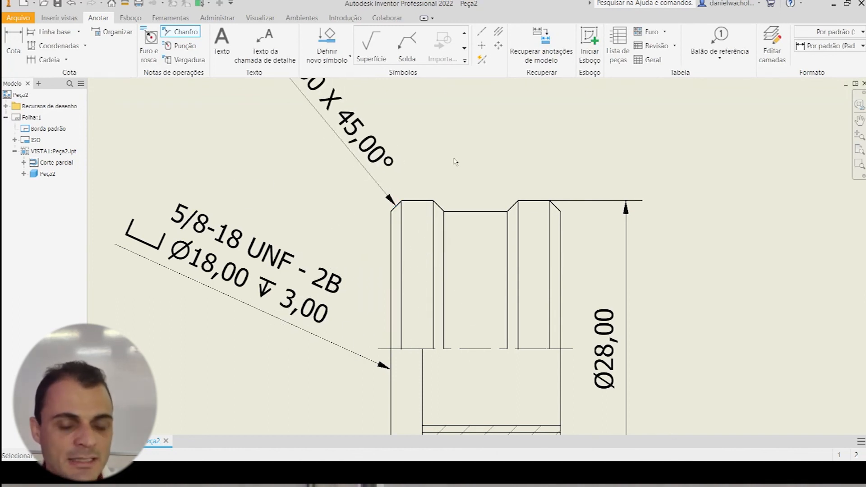
# Step: Turn off leading and trailing zeros for linear and angular values in the Padrão (ISO) dimension style
pyautogui.scroll(2, 456, 158)
pyautogui.scroll(-4, 449, 179)
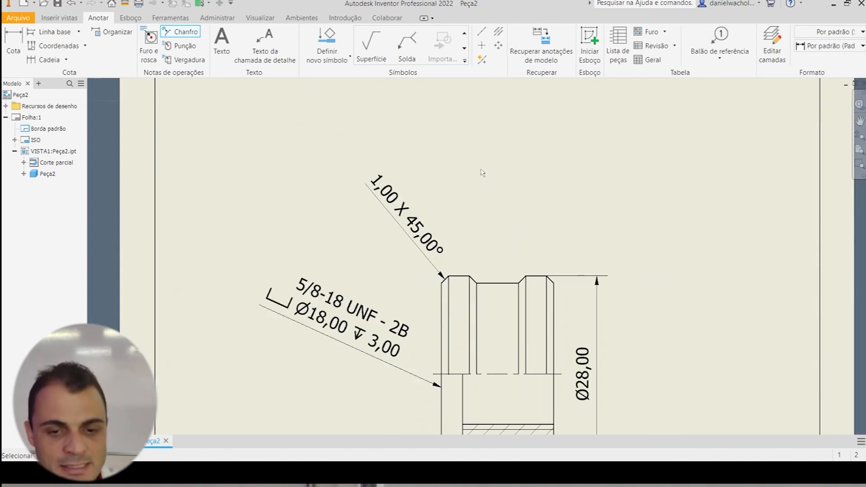
pyautogui.scroll(-4, 471, 147)
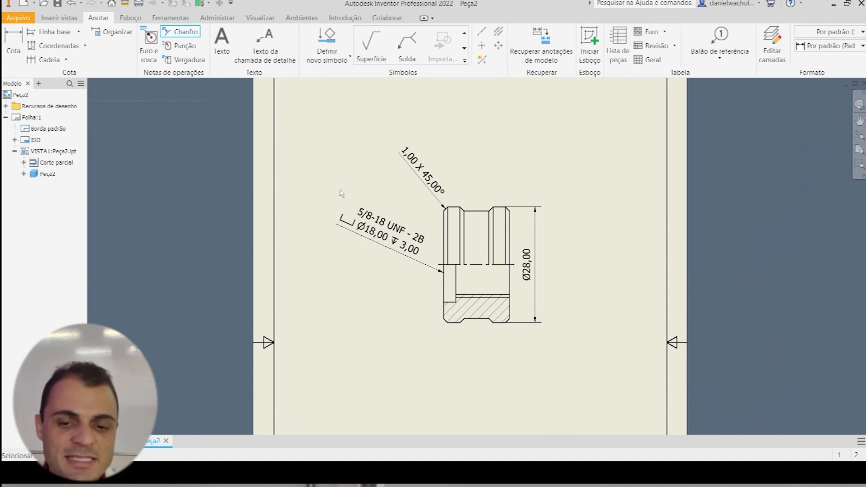
pyautogui.click(217, 18)
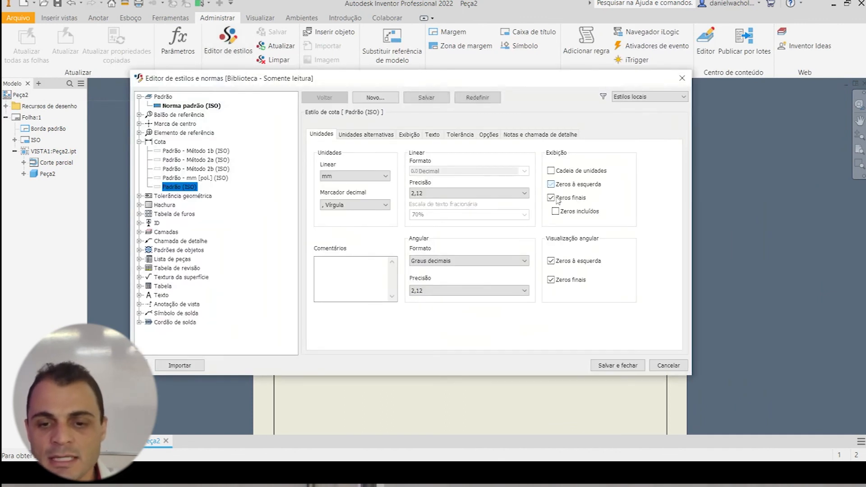
pyautogui.click(567, 261)
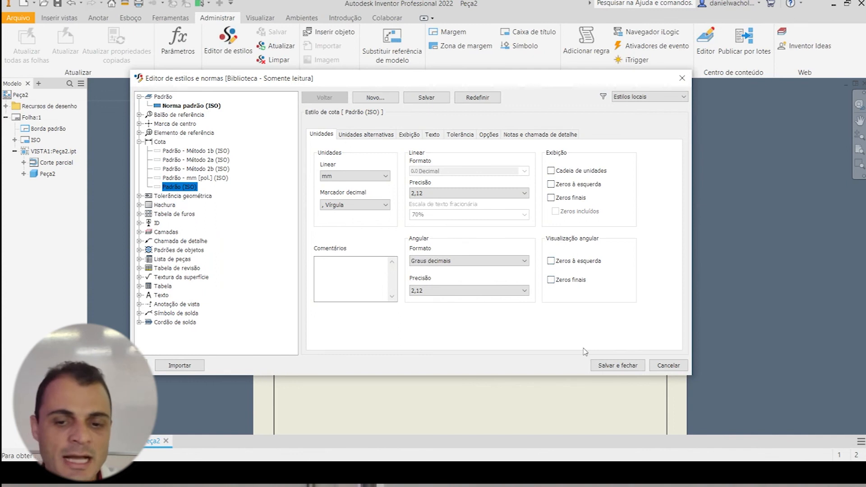
# Step: Set the dimension style's extension and origin offset to 2 mm each, and save the style
pyautogui.click(409, 134)
pyautogui.click(365, 301)
pyautogui.write('2')
pyautogui.click(354, 338)
pyautogui.write('2')
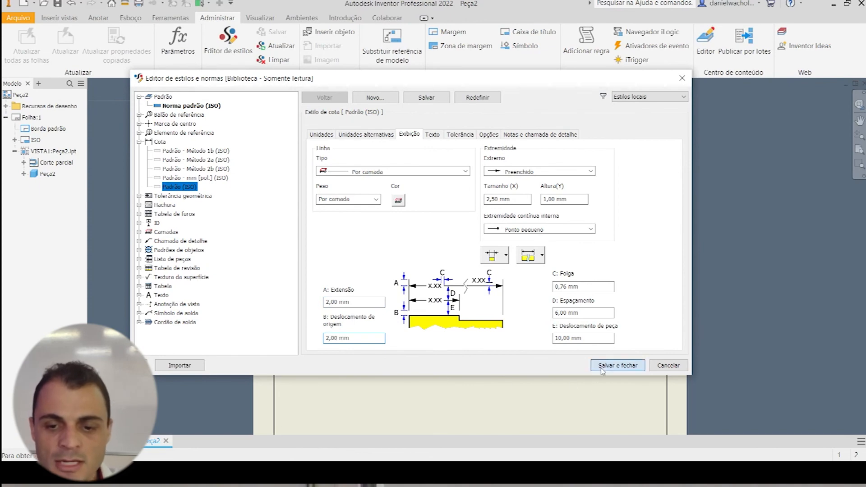
pyautogui.click(602, 366)
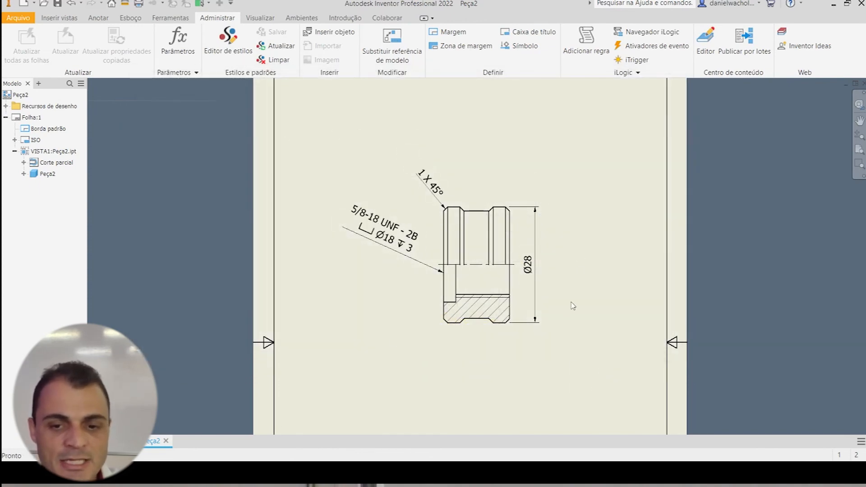
# Step: Reposition the hole and thread note so its leader runs horizontally to the bushing's left face
pyautogui.scroll(3, 381, 286)
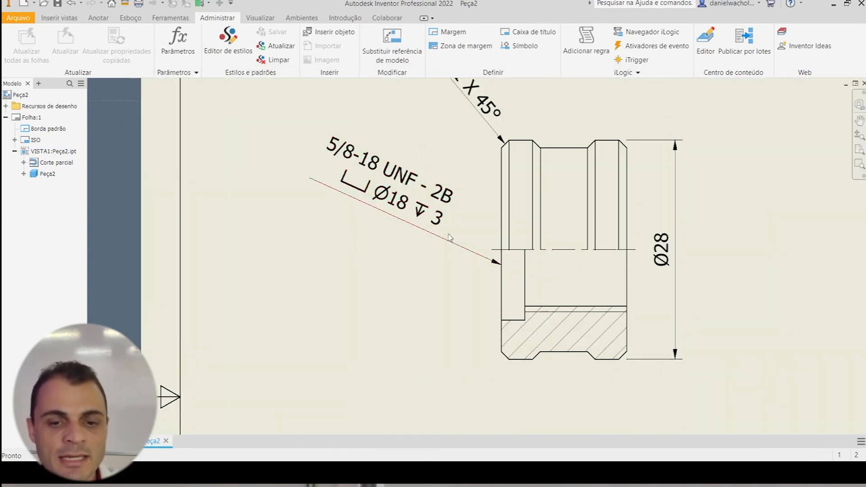
pyautogui.moveTo(469, 251); pyautogui.dragTo(461, 264)
pyautogui.moveTo(720, 227); pyautogui.dragTo(648, 271, button='middle')
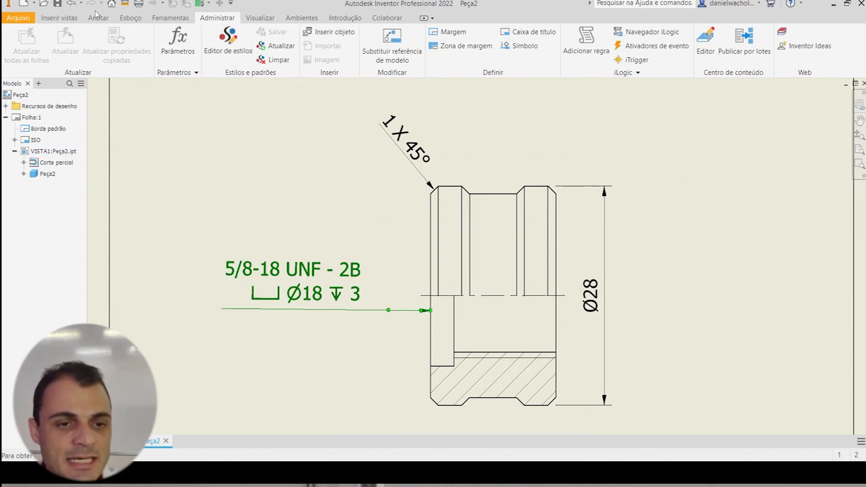
# Step: Add a leader note reading "Recartilha RGE 1,5" to the top edge of the bushing's right-hand collar
pyautogui.click(106, 19)
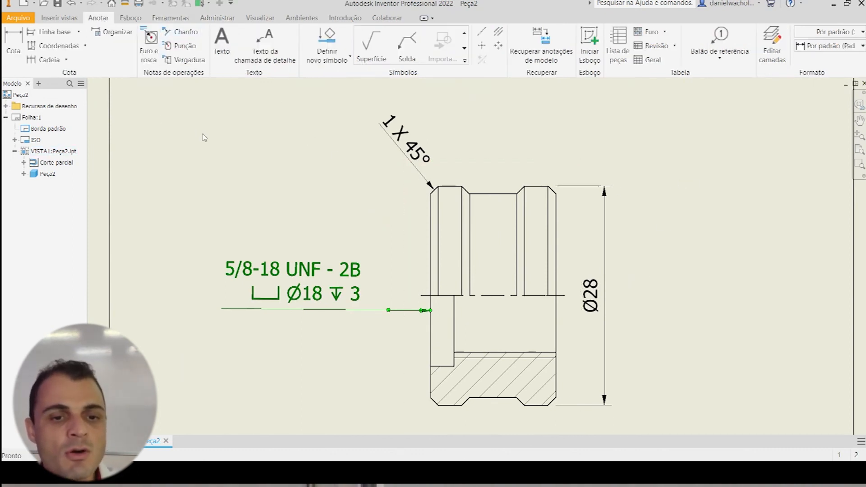
pyautogui.click(262, 57)
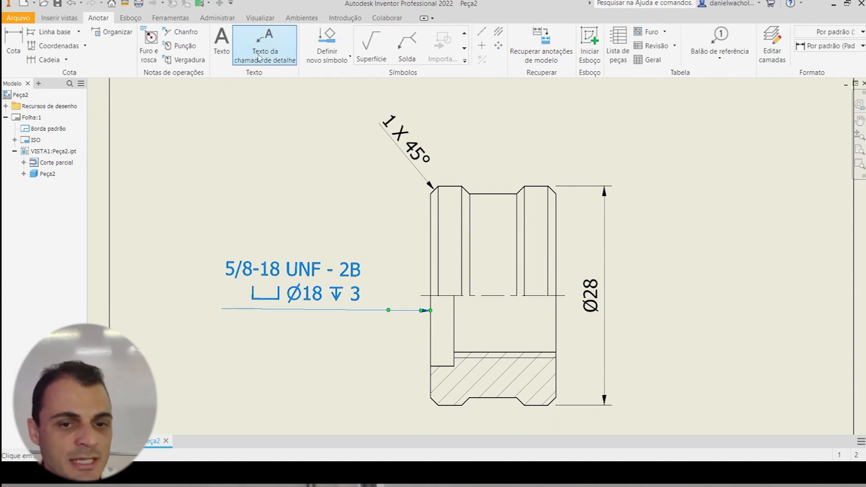
pyautogui.moveTo(620, 158); pyautogui.dragTo(508, 201, button='middle')
pyautogui.click(424, 229)
pyautogui.click(455, 161)
pyautogui.rightClick(456, 162)
pyautogui.click(514, 174)
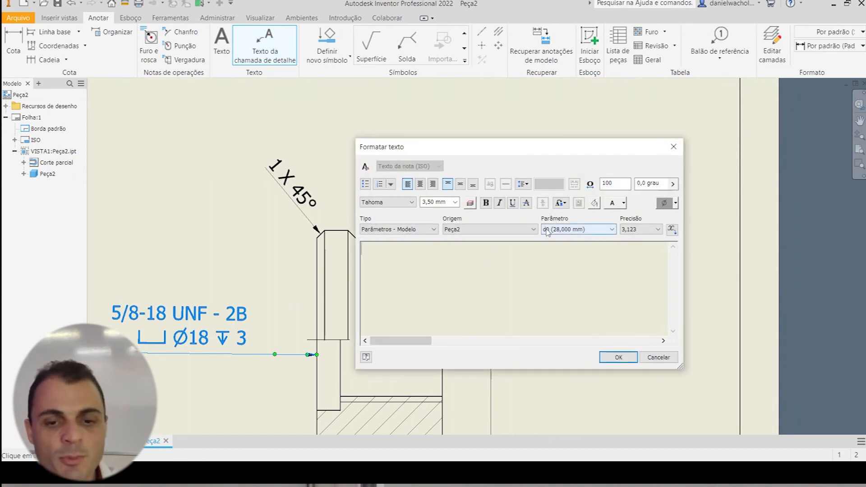
pyautogui.write('Recarti')
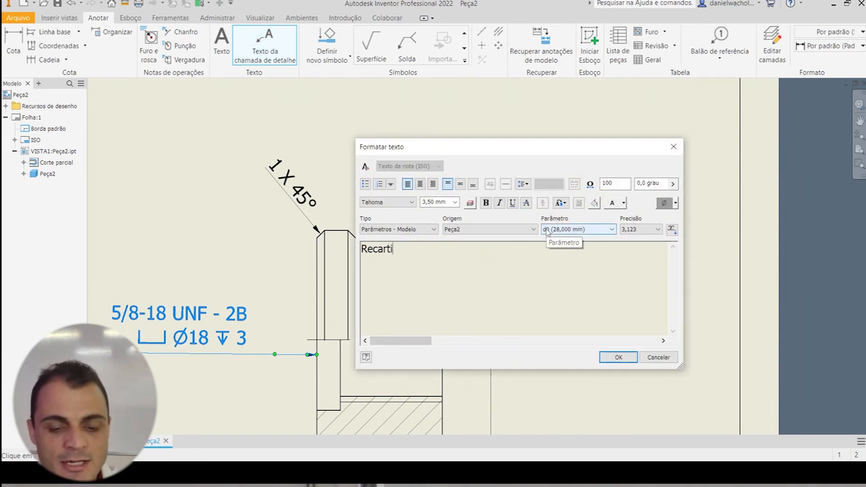
pyautogui.write('lha')
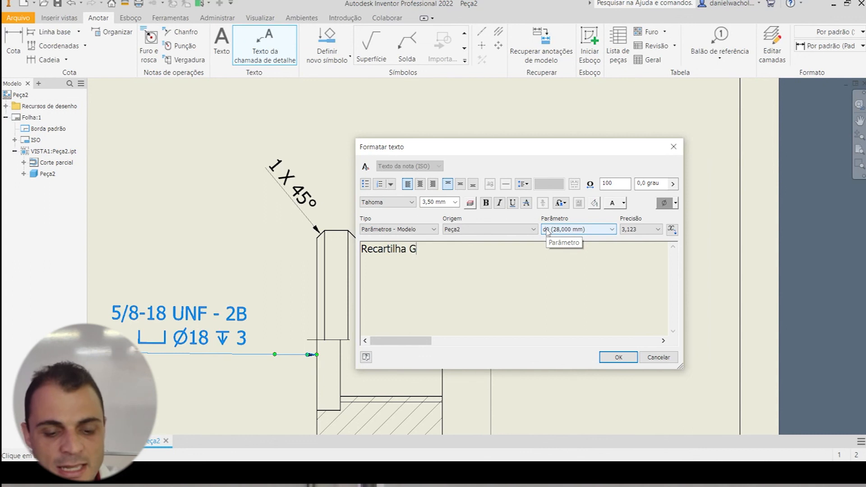
pyautogui.write(' RGE ')
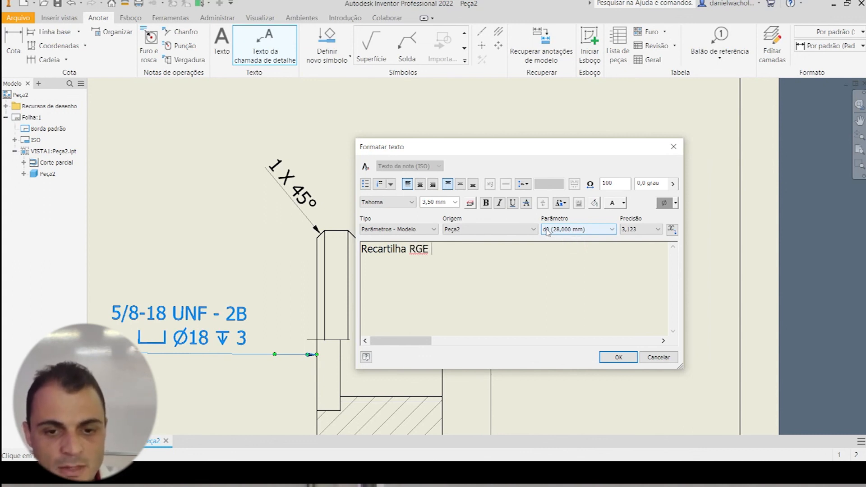
pyautogui.write('1,5')
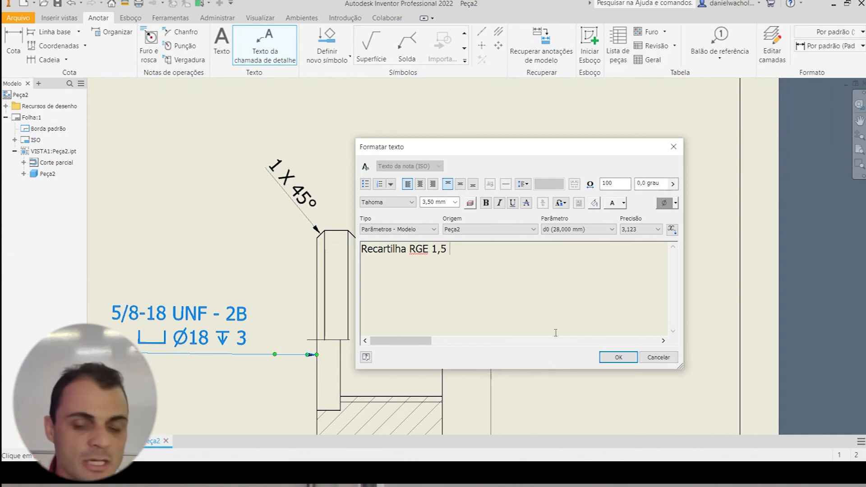
pyautogui.click(618, 357)
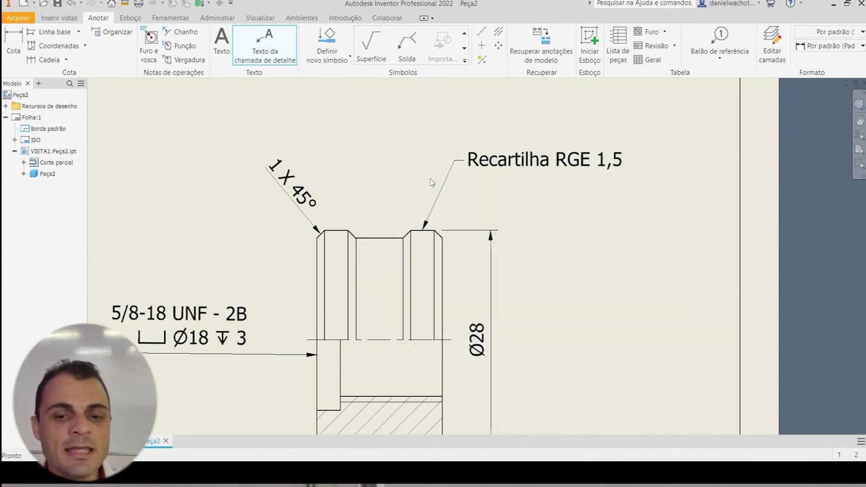
pyautogui.press('Escape')
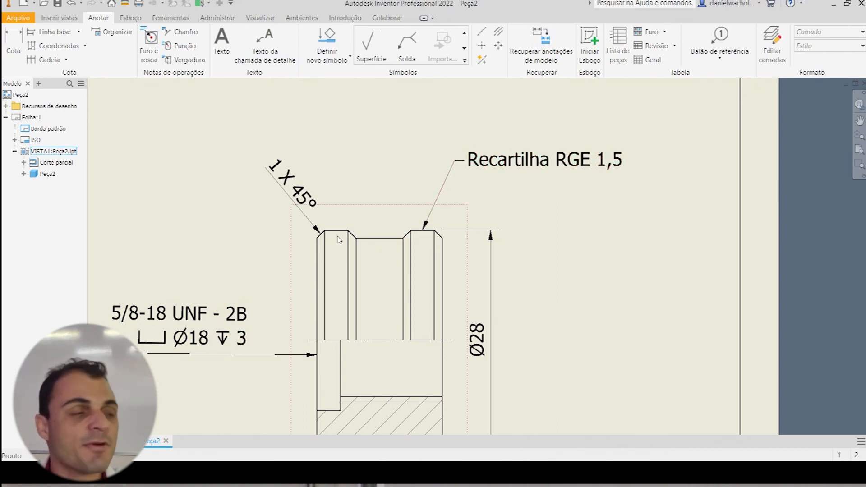
# Step: Add a second leader to the "Recartilha RGE 1,5" note, from the top edge of the bushing's left-hand collar to the existing leader's bend
pyautogui.click(448, 181)
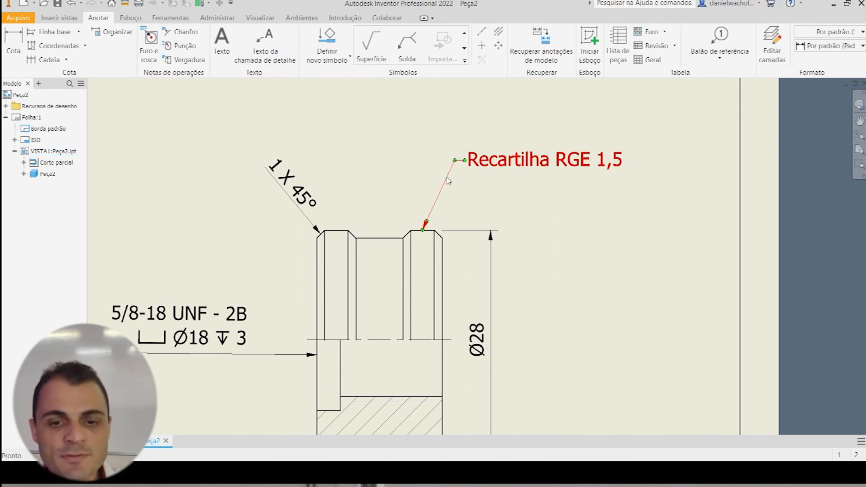
pyautogui.rightClick(448, 181)
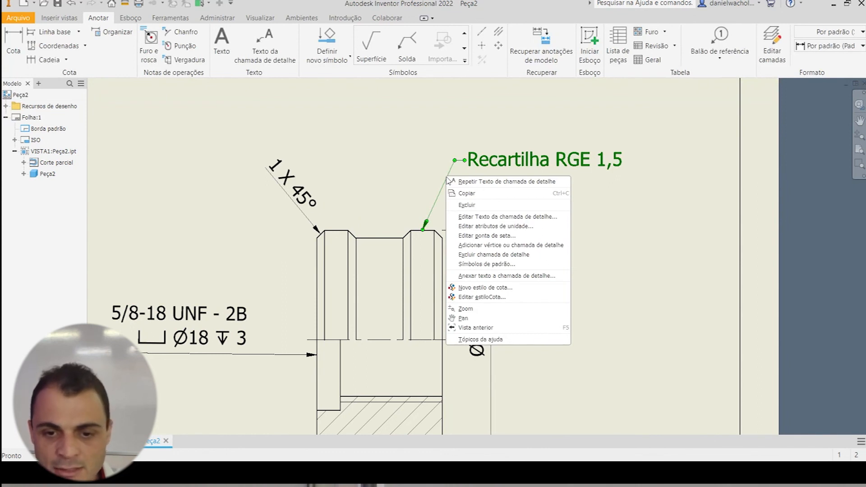
pyautogui.click(470, 236)
pyautogui.click(526, 260)
pyautogui.rightClick(441, 195)
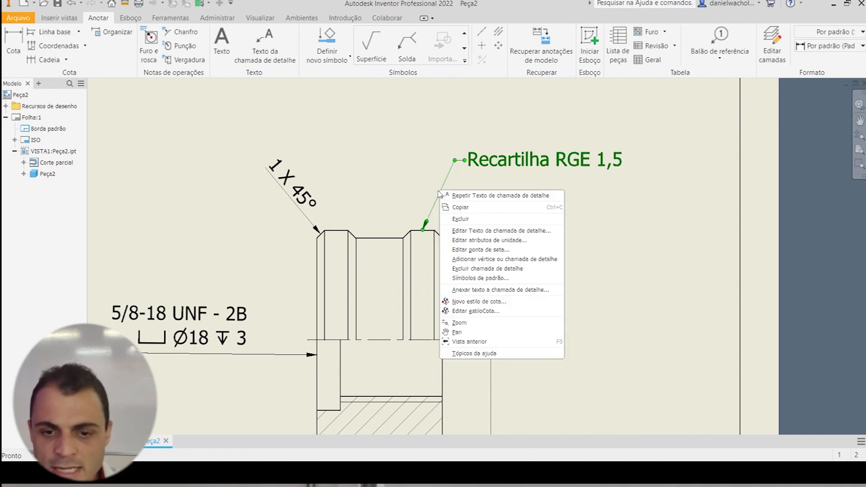
pyautogui.click(474, 260)
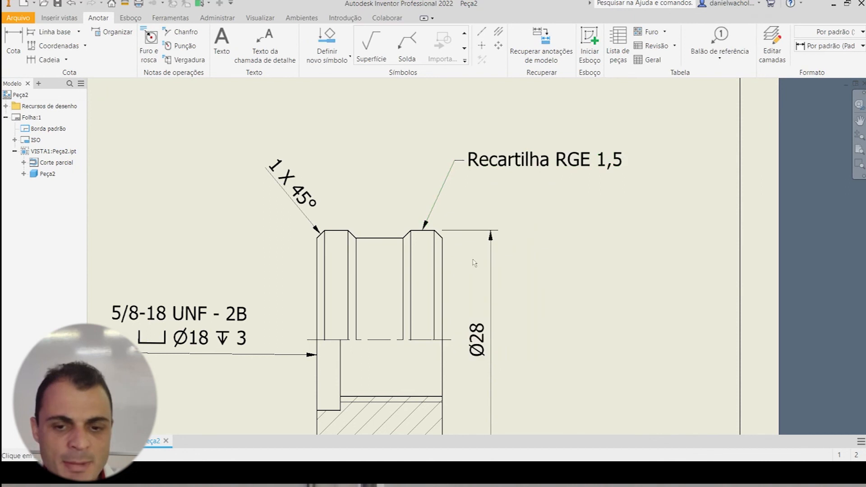
pyautogui.click(339, 230)
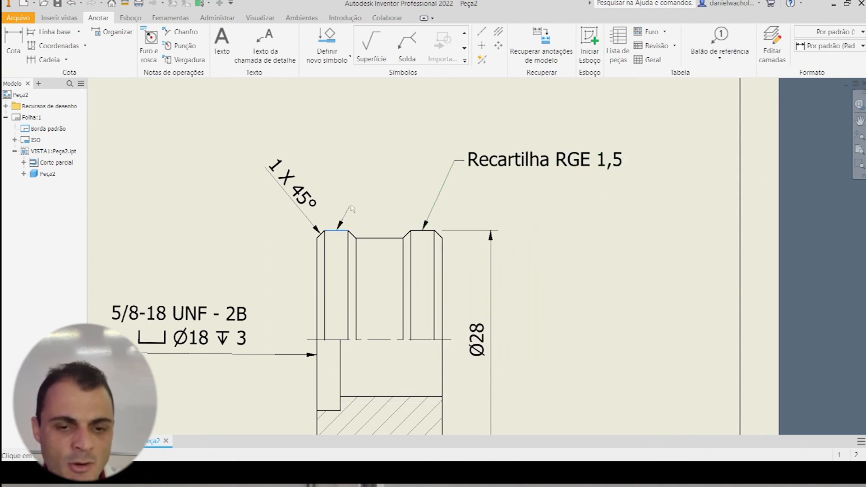
pyautogui.click(456, 161)
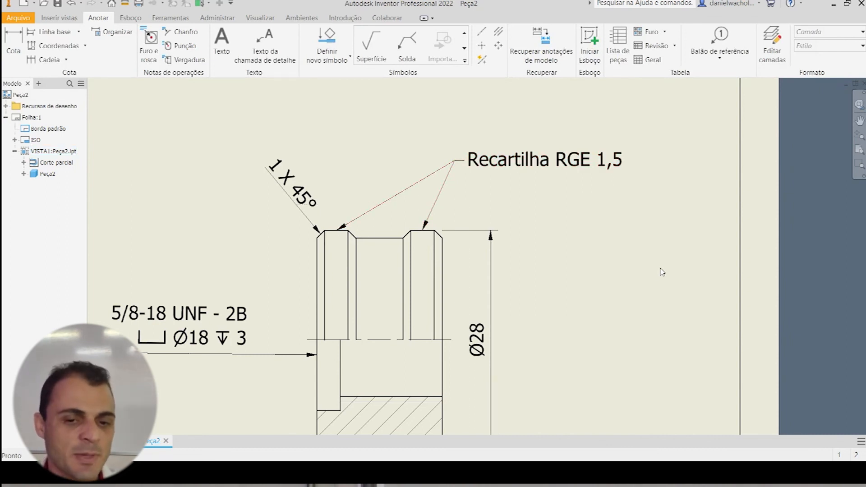
pyautogui.scroll(-2, 638, 269)
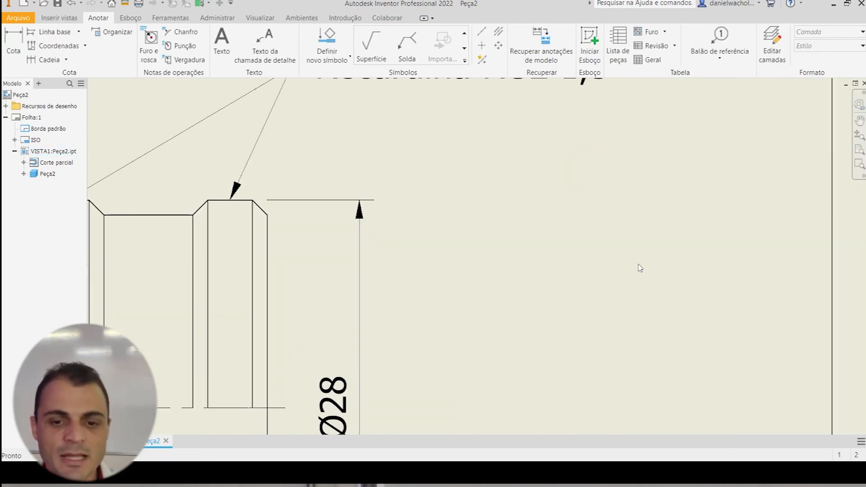
pyautogui.scroll(4, 594, 271)
pyautogui.moveTo(595, 266); pyautogui.dragTo(617, 224, button='middle')
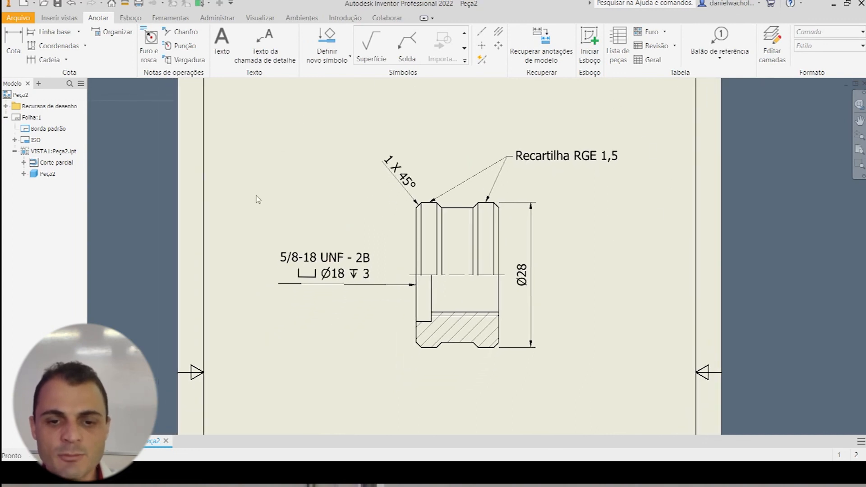
pyautogui.moveTo(609, 359); pyautogui.dragTo(615, 344, button='middle')
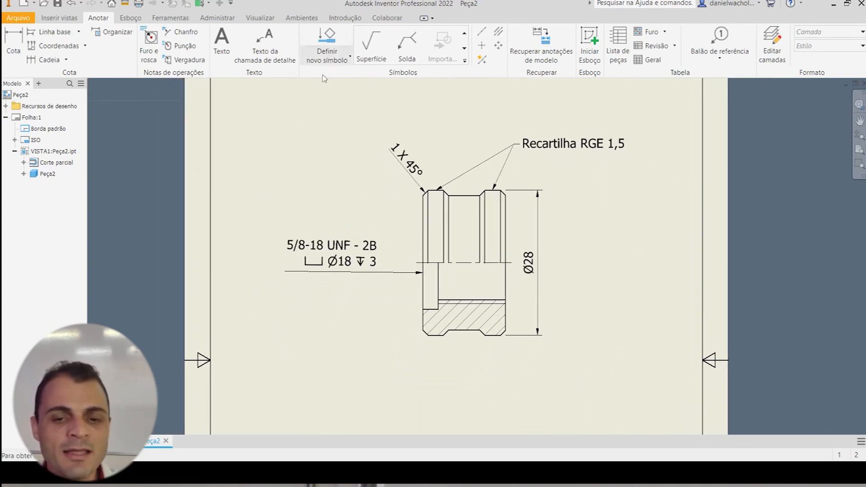